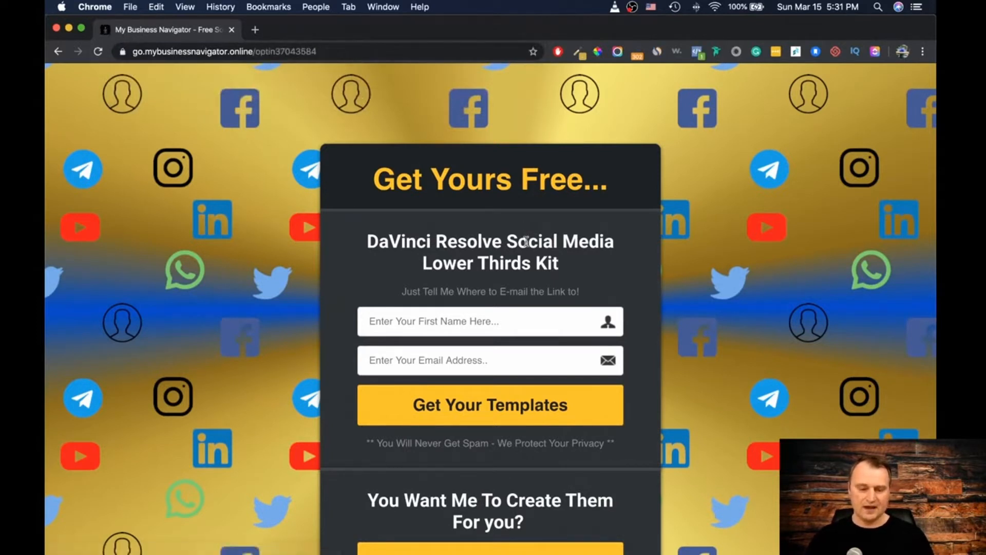
Step: Look over the sign-up page for the free DaVinci Resolve social media lower thirds kit, and close its browser tab
scroll(425, 270, "down", 3)
scroll(425, 273, "up", 2)
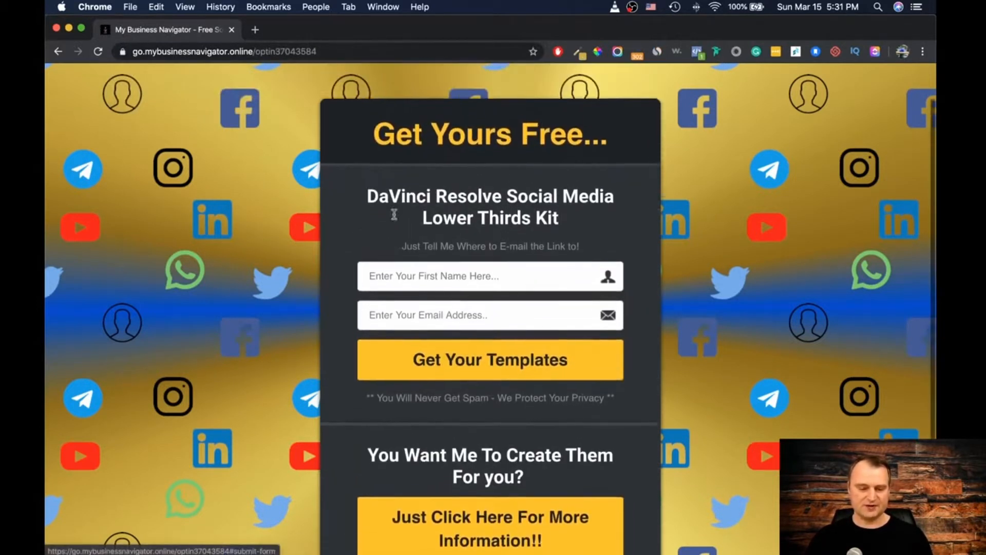
scroll(473, 384, "down", 1)
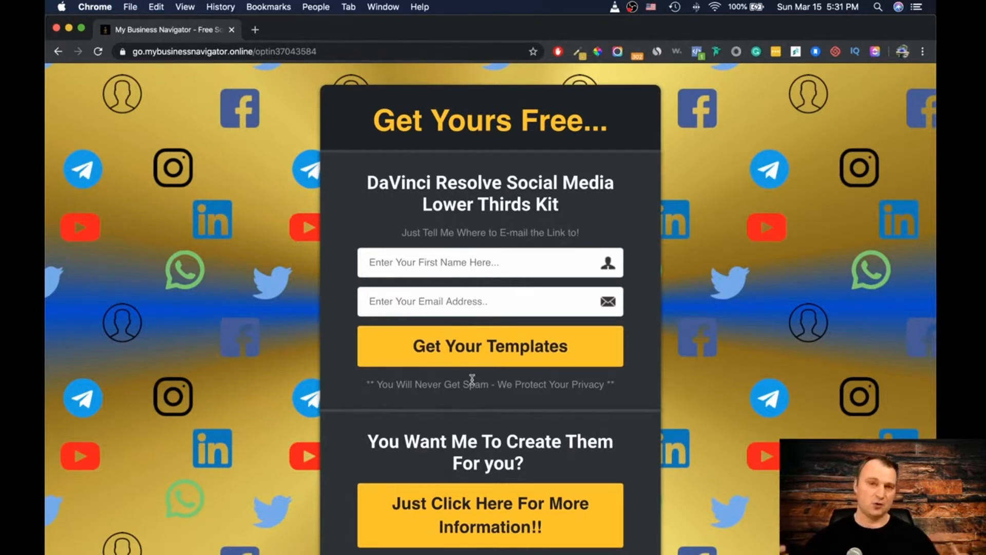
scroll(471, 379, "down", 3)
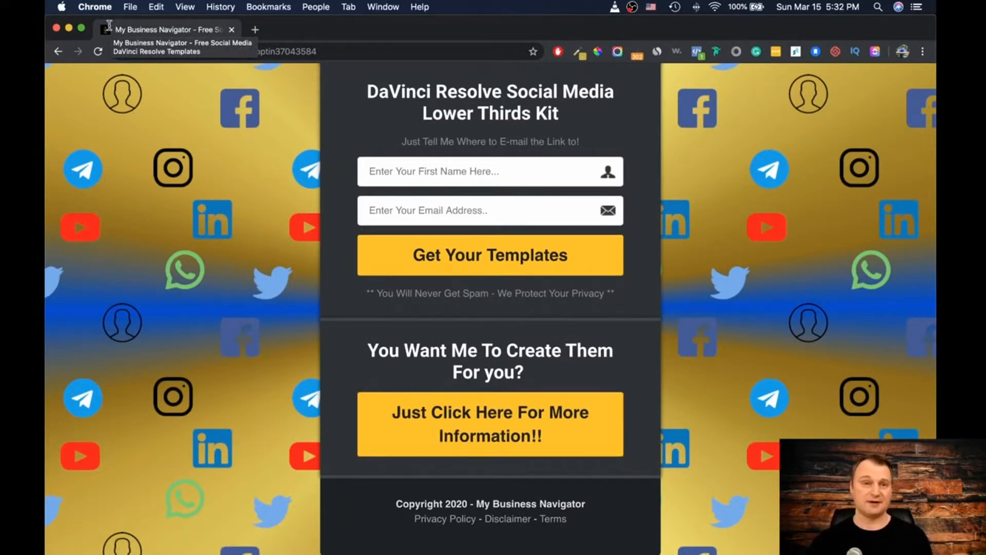
left_click(232, 30)
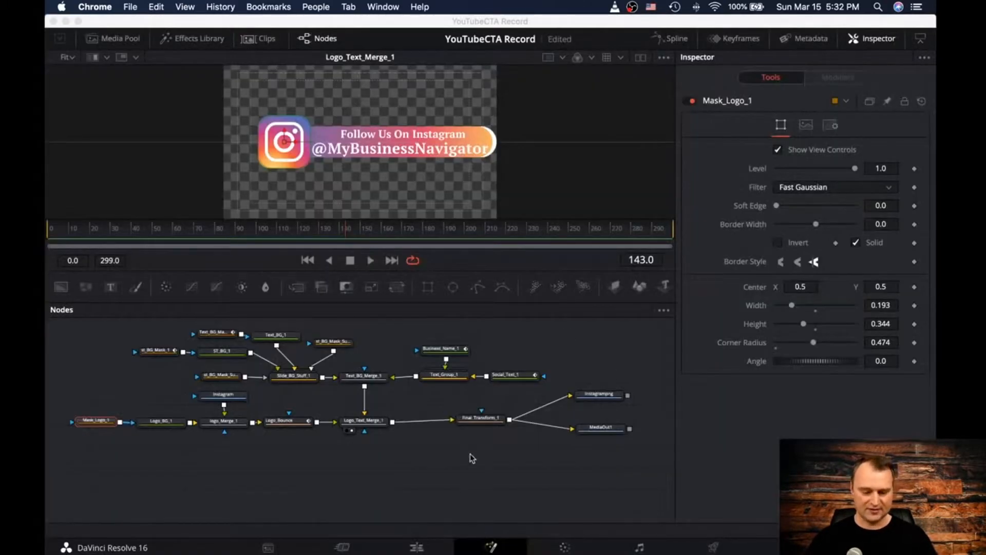
Step: Switch from the Instagram timeline to the FaceBook timeline and open its composition on the Fusion page
left_click(417, 546)
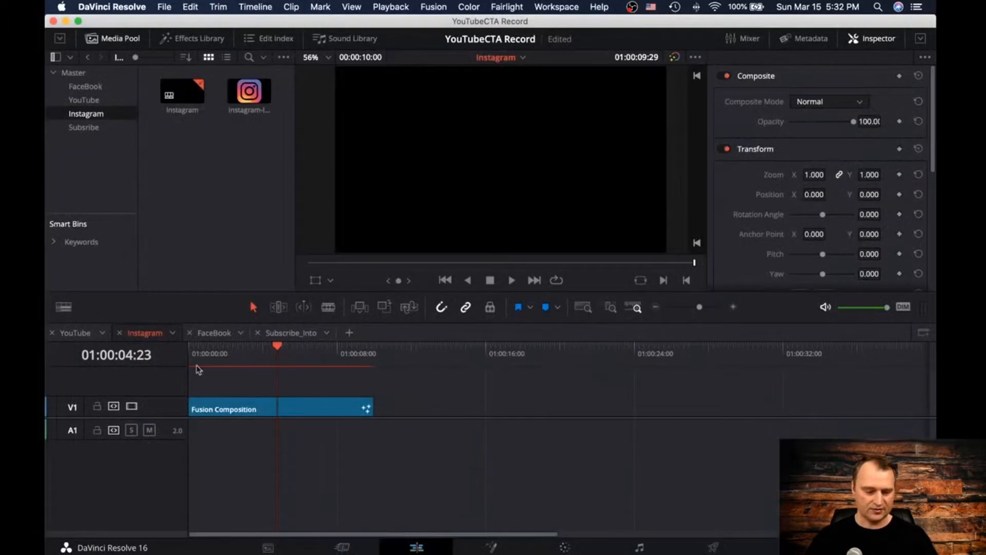
left_click(212, 333)
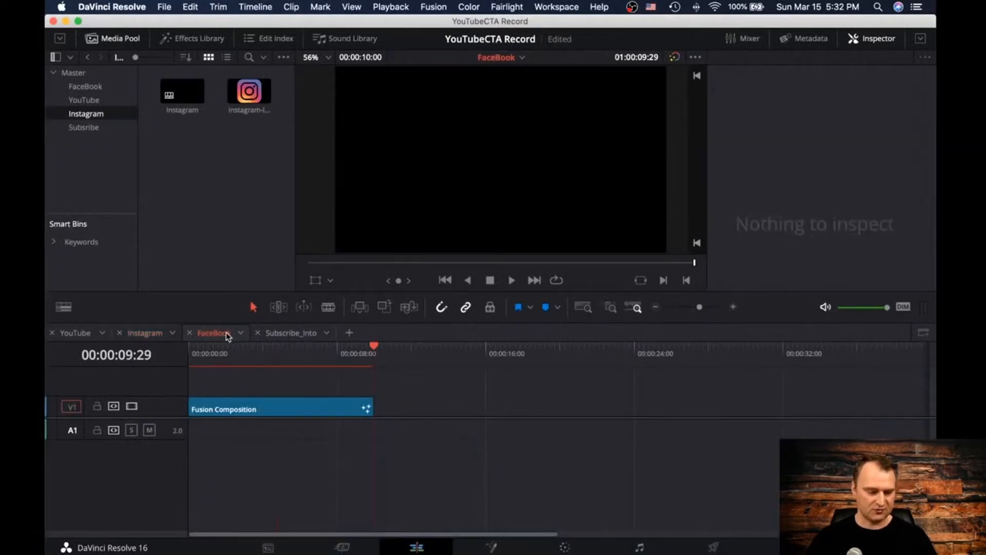
left_click(494, 544)
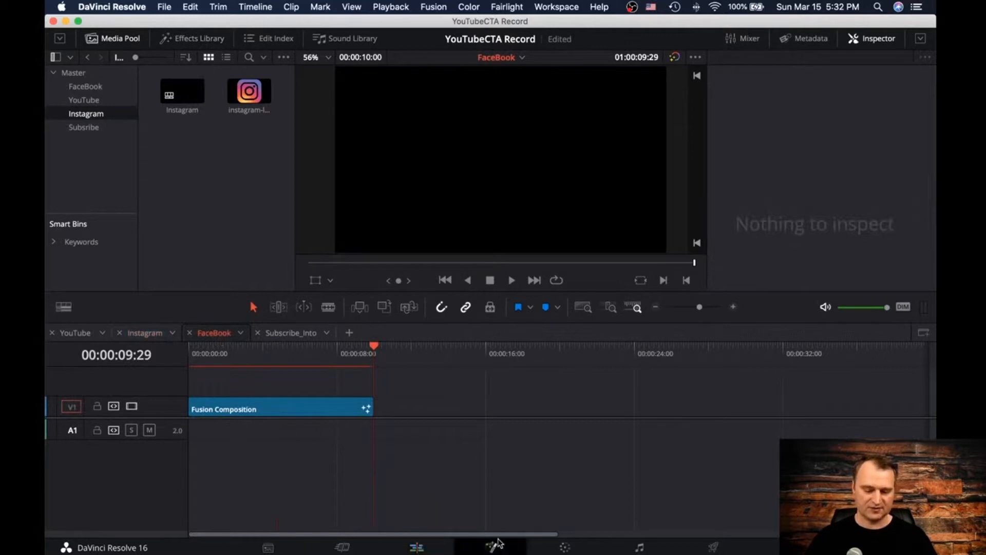
Step: Show the Logo_Text_Merge node in the viewer and play through the FaceBook lower third animation
scroll(252, 403, "left", 5)
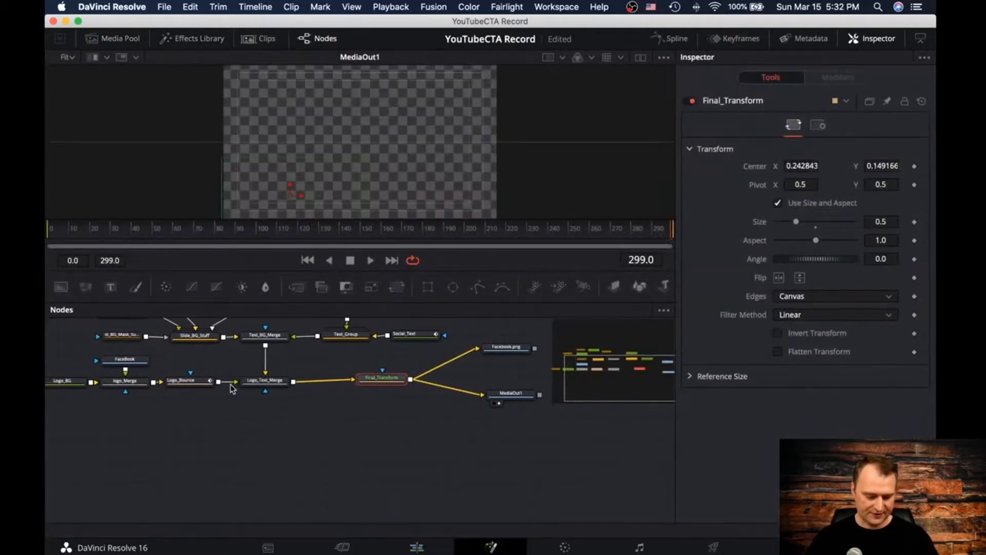
scroll(231, 388, "up", 2)
scroll(231, 388, "up", 5)
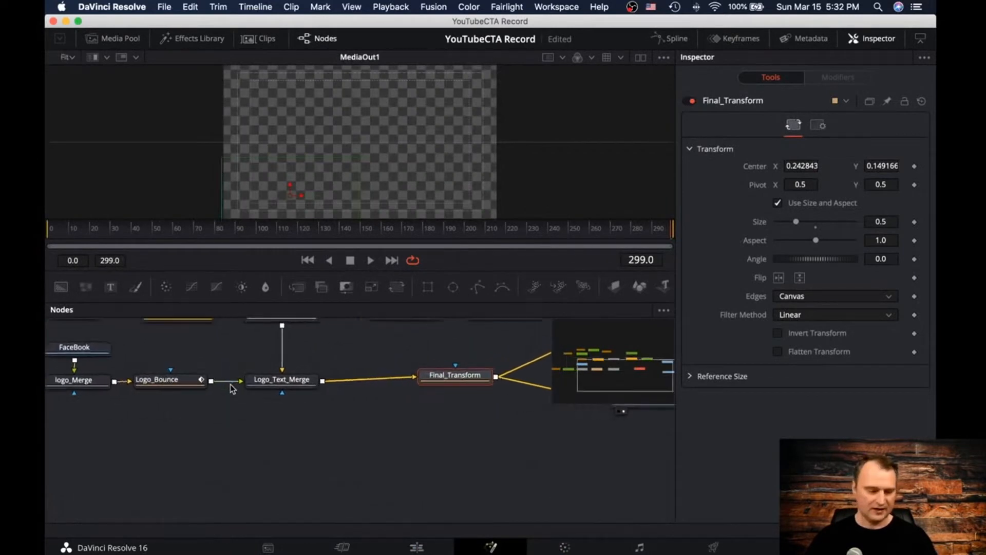
left_click(261, 393)
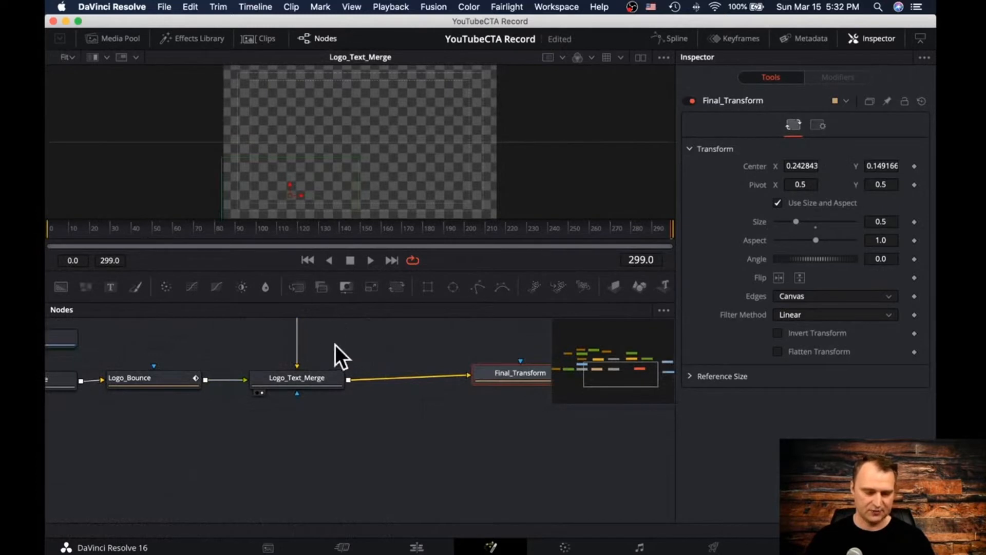
left_click(370, 261)
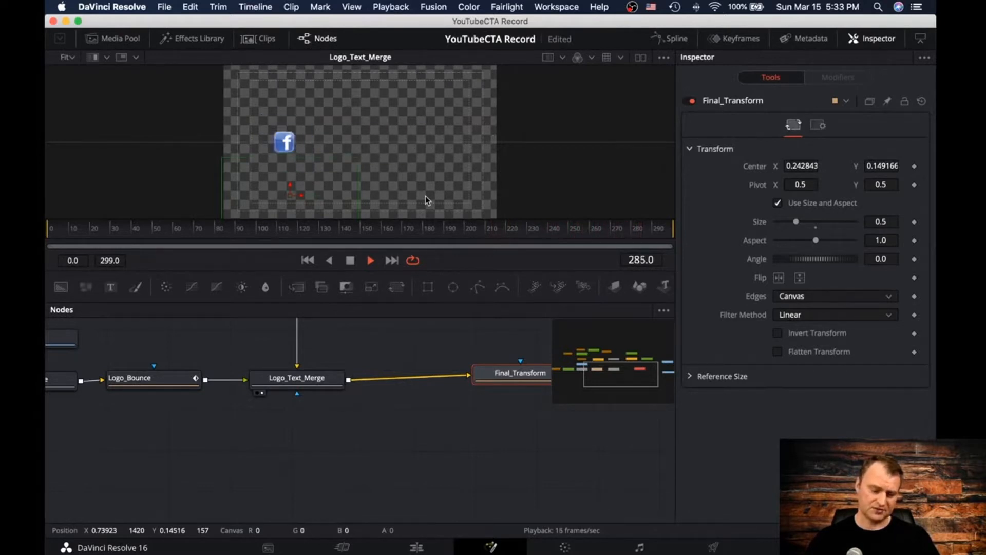
key("space")
Step: Select every node of the FaceBook composition except the Facebook.png and MediaOut1 output nodes
scroll(414, 402, "up", 4)
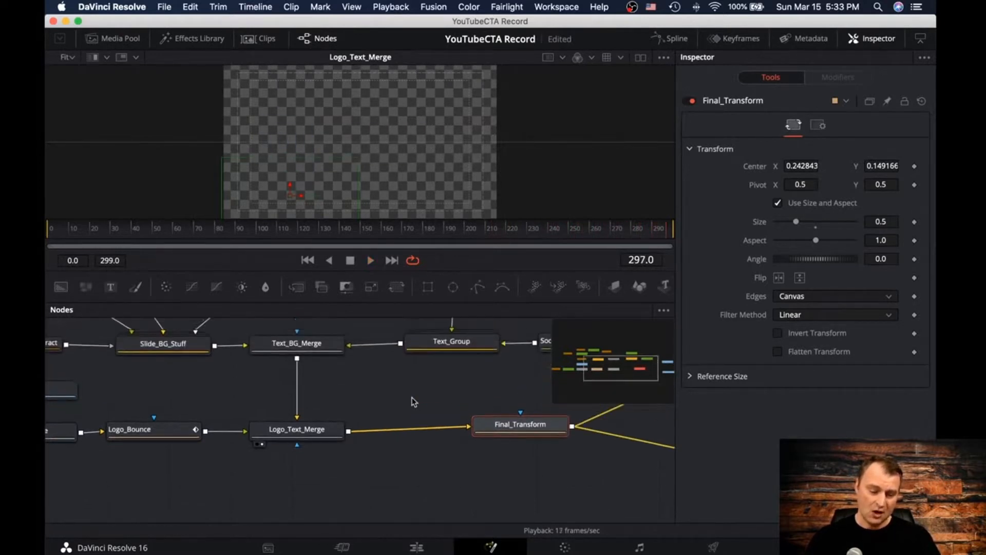
scroll(414, 401, "down", 5)
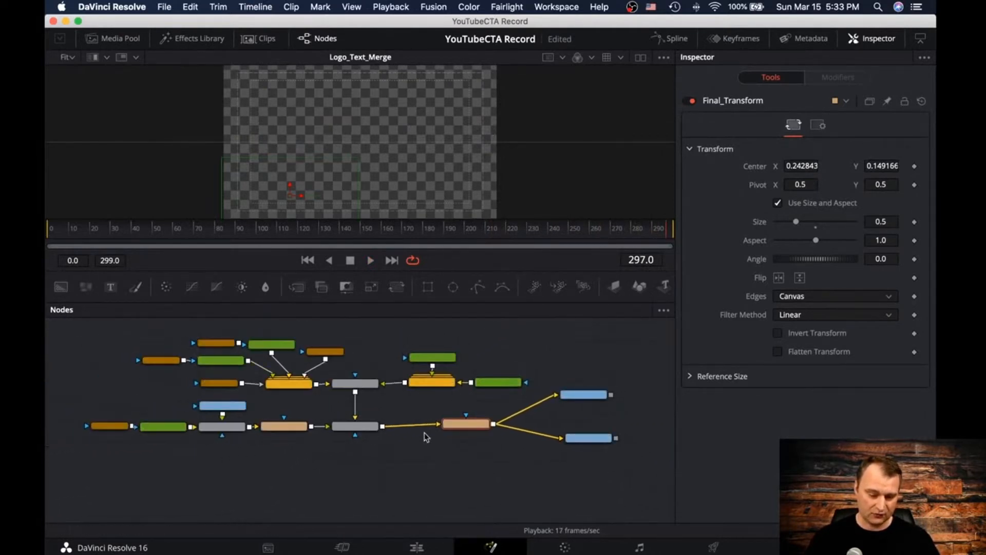
left_click_drag(75, 330, 534, 467)
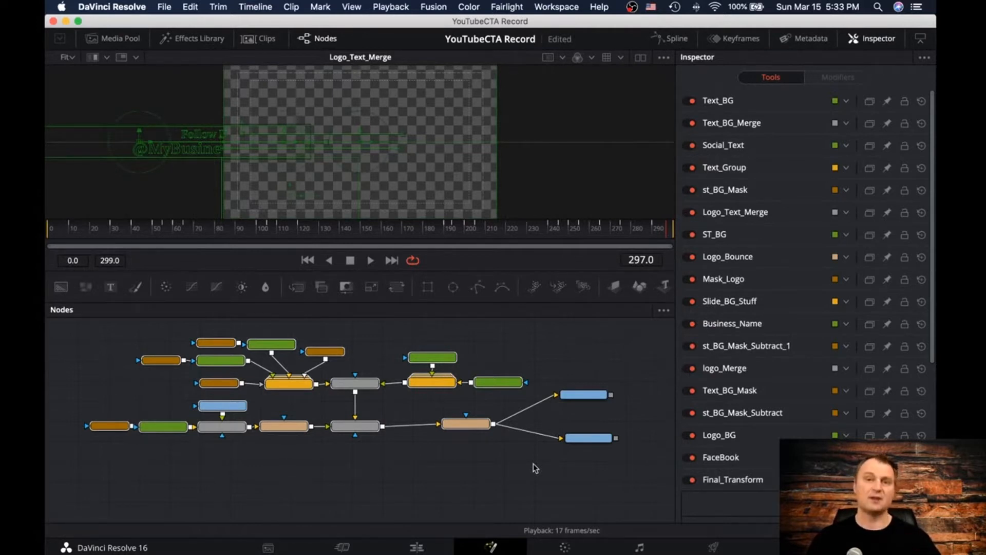
Step: On the Edit page, add a bin named Instagram_Round inside the Instagram bin and import the 512x512 Instagram logo image into it
left_click(409, 549)
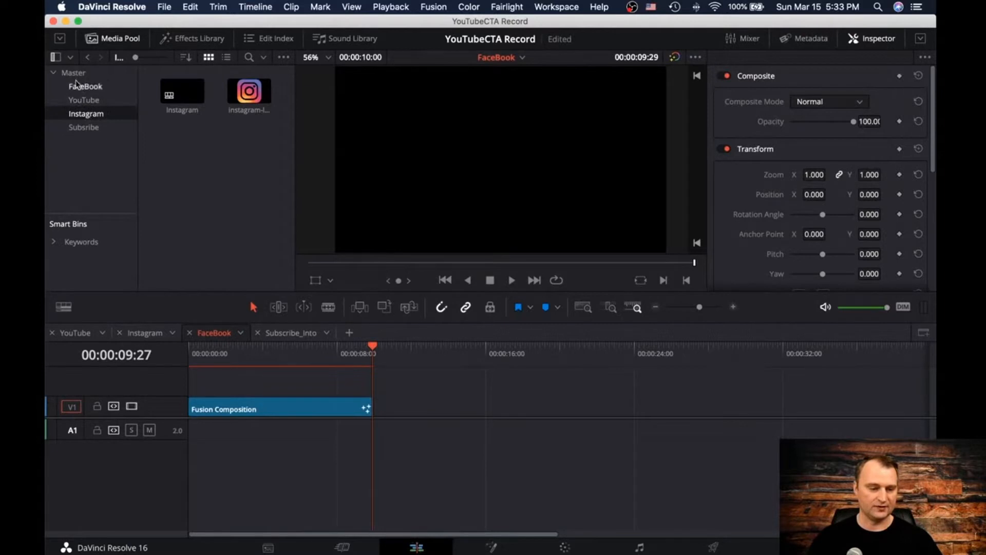
right_click(84, 114)
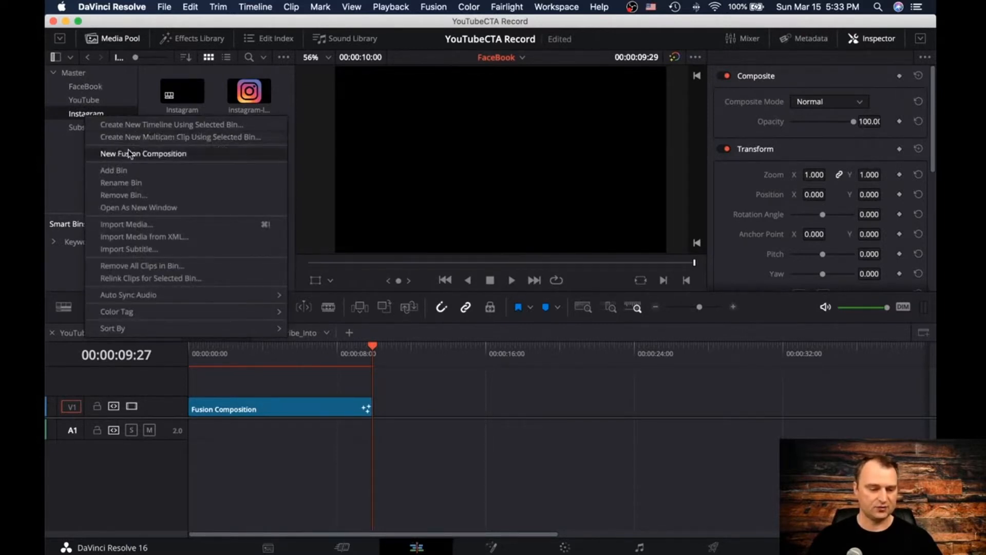
left_click(118, 170)
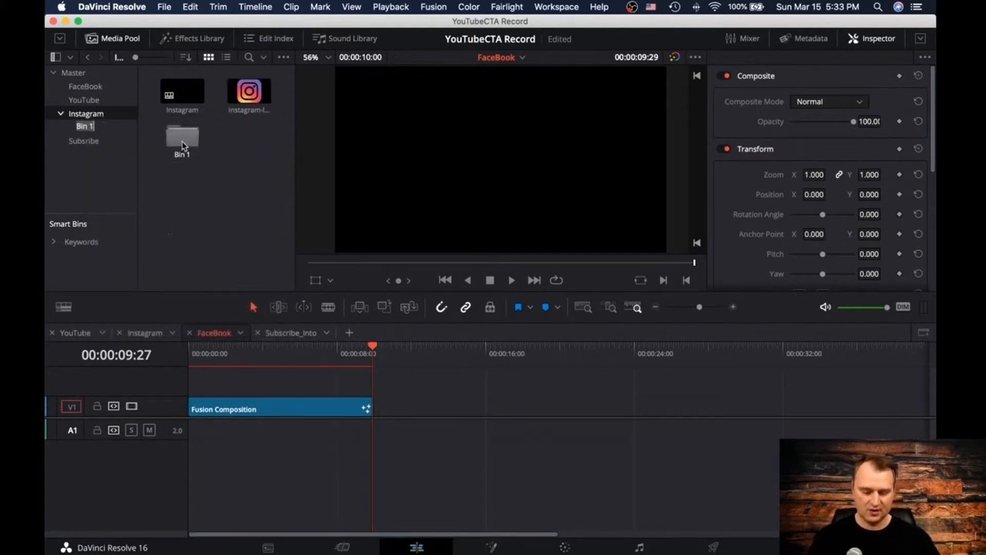
type("Insta")
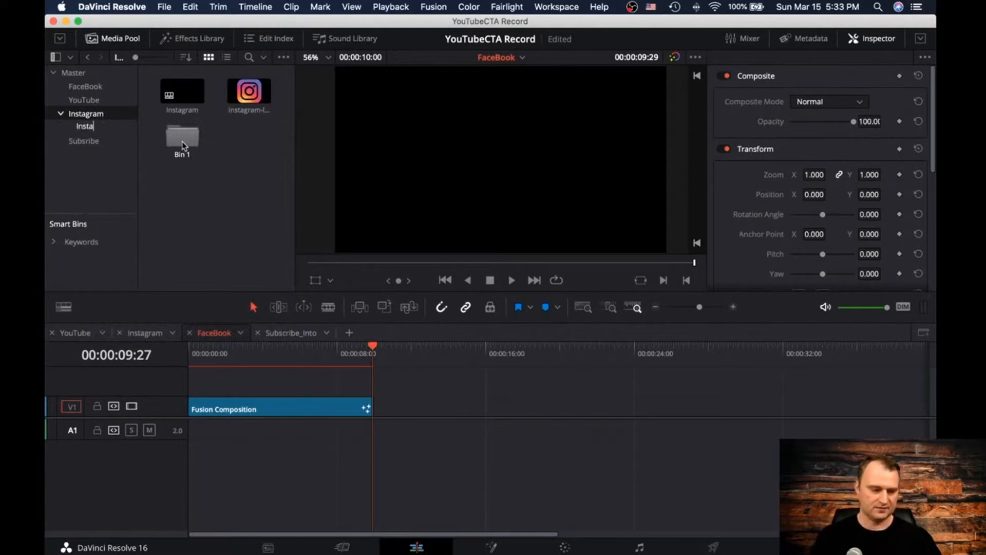
type("gram_")
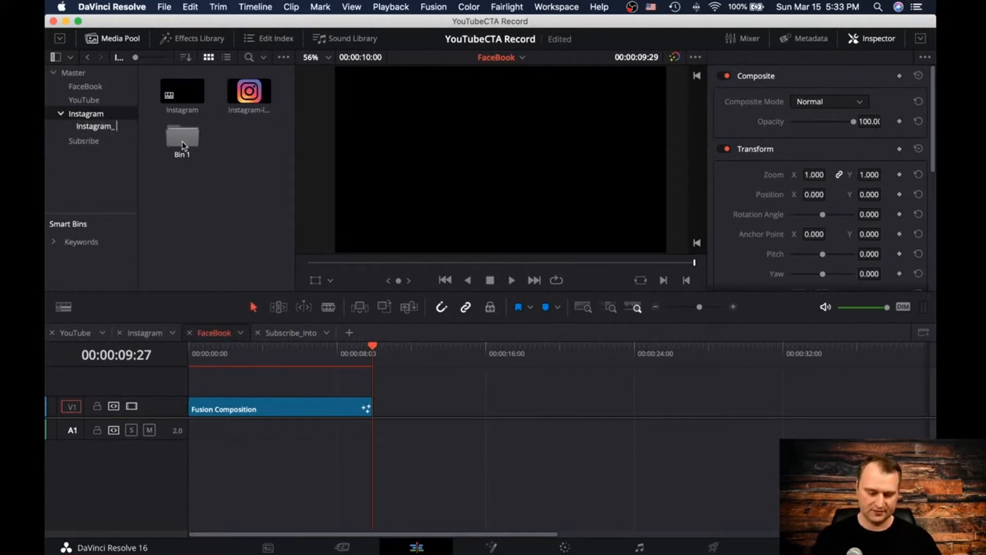
type("Round")
key("Return")
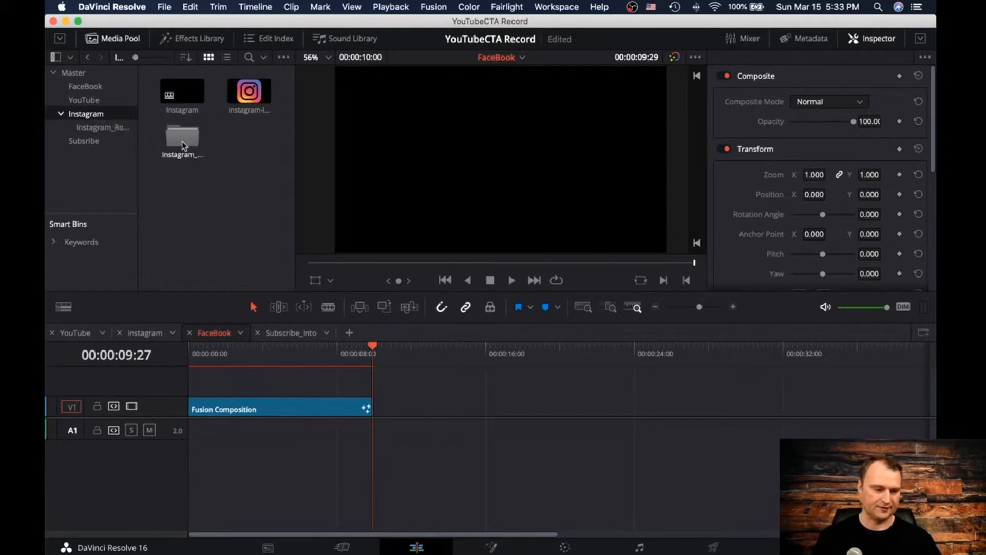
double_click(181, 141)
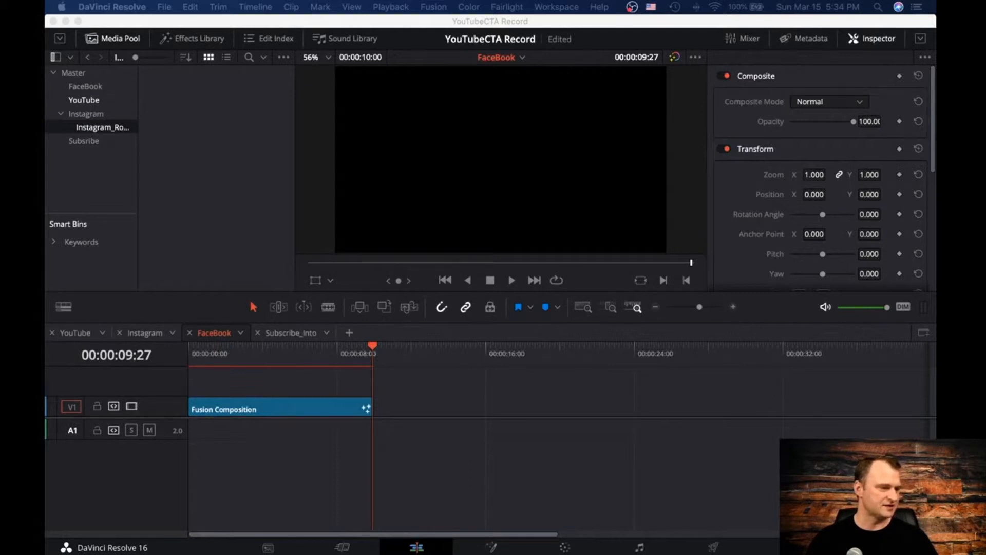
left_click_drag(189, 379, 180, 105)
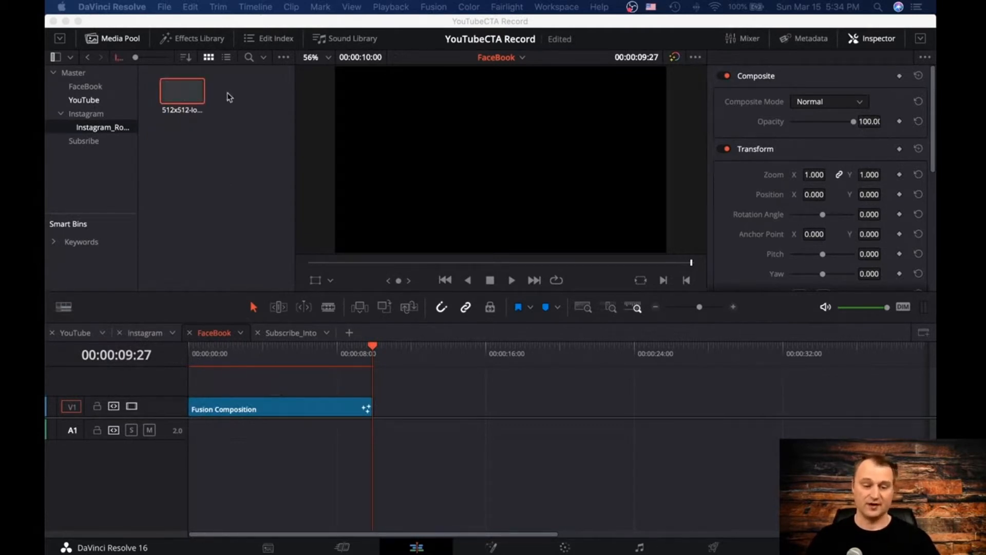
Step: Set up a new timeline in the Instagram_Round bin with the name Instagram_Round
left_click(165, 7)
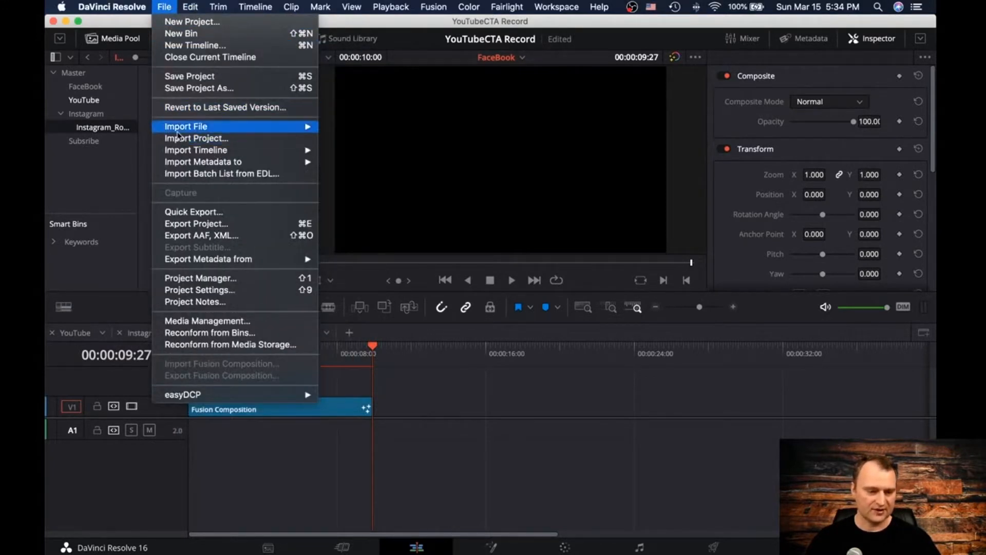
mouse_move(178, 13)
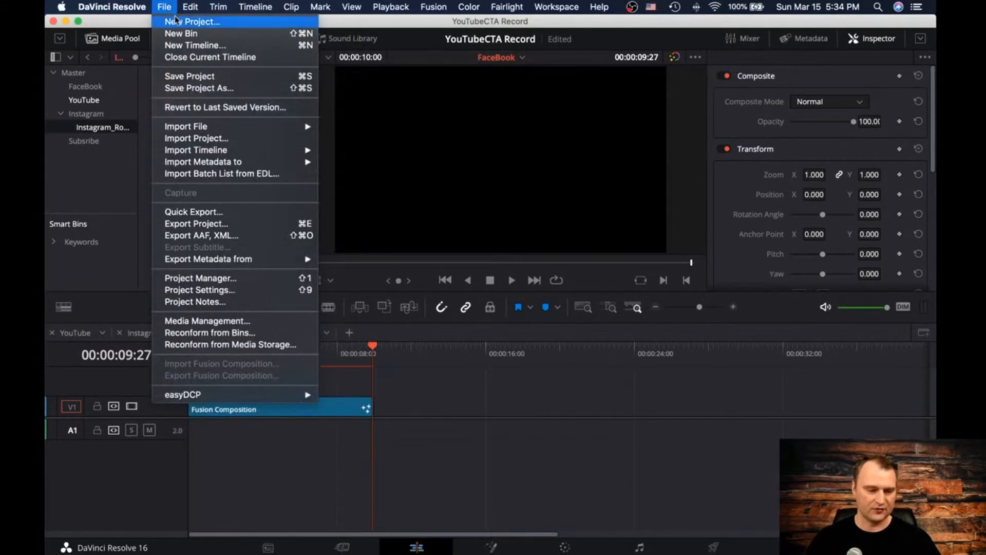
mouse_move(175, 153)
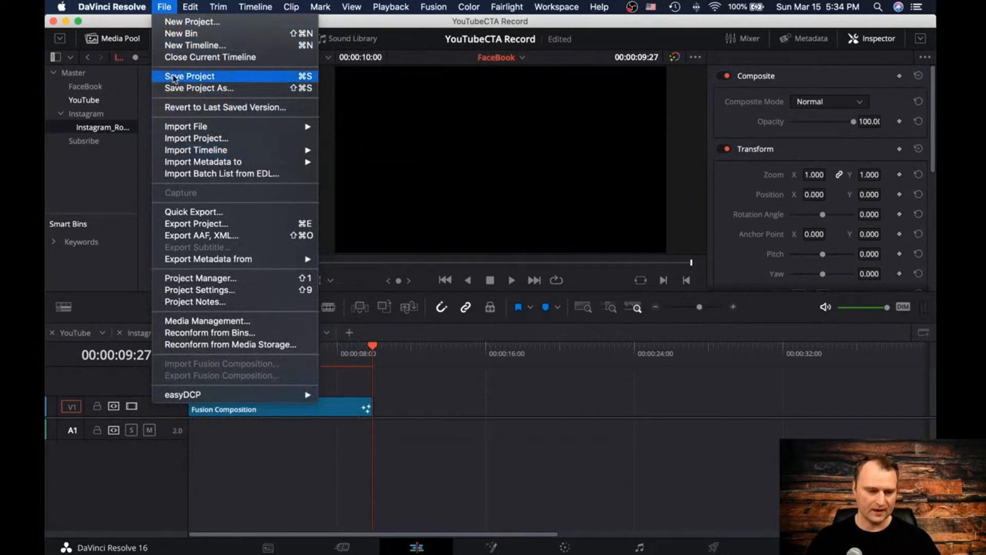
left_click(194, 49)
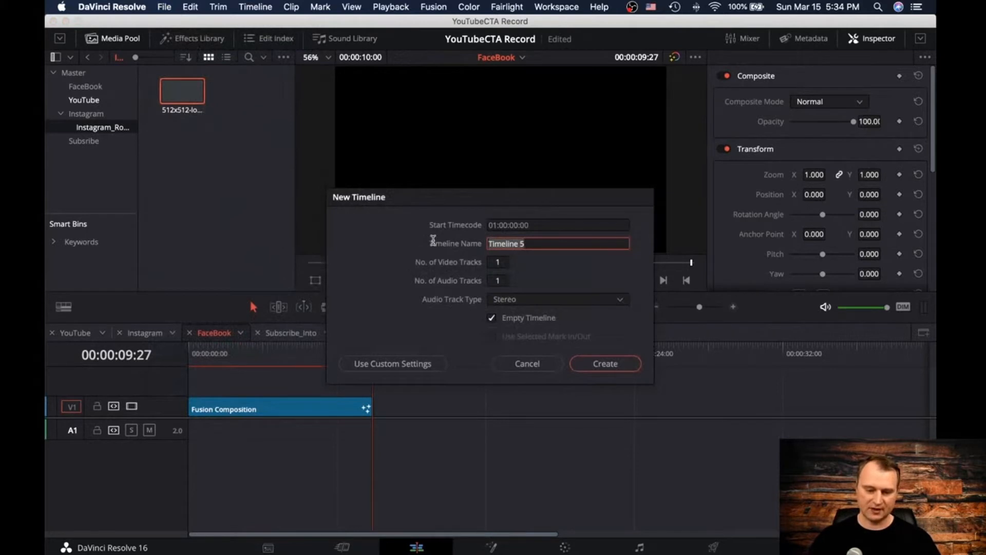
type("Inst")
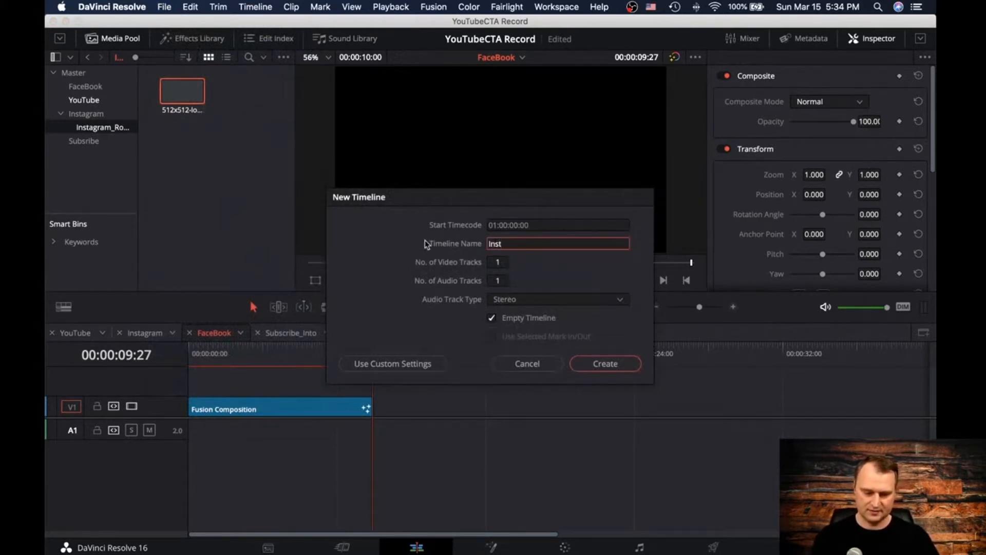
type("agram_R")
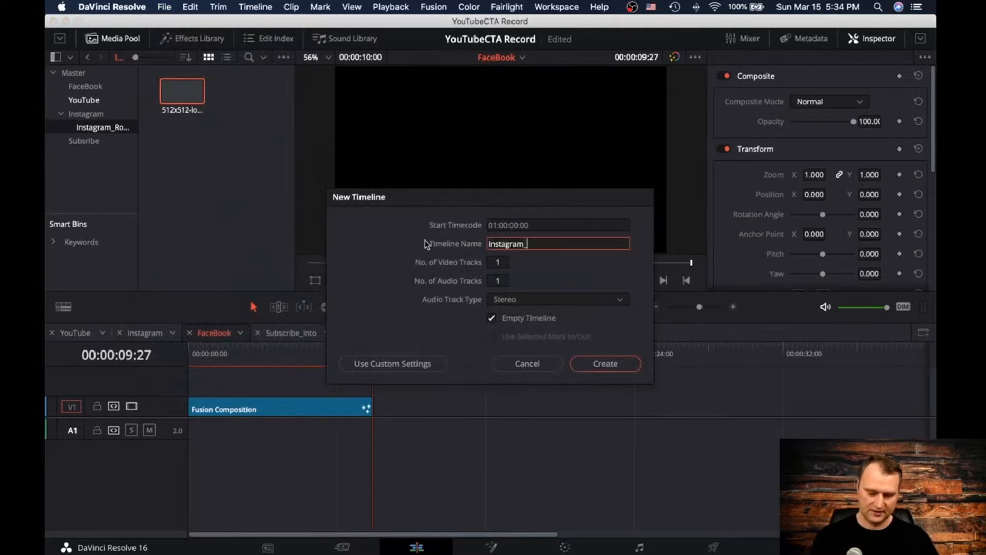
key("BackSpace")
key("BackSpace")
type("ound")
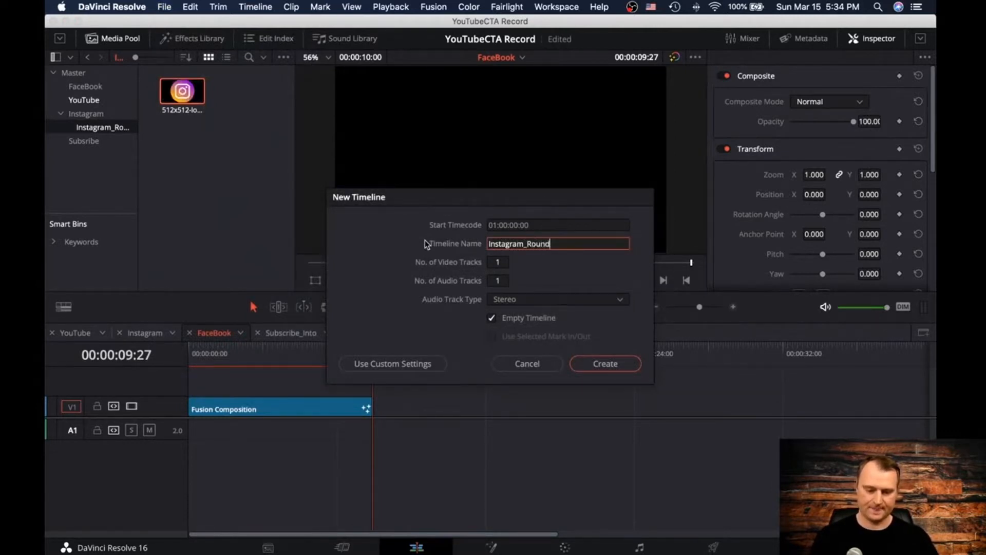
Step: Set the new timeline's start timecode to 00:00:00:00 and create the timeline
left_click(497, 225)
key("BackSpace")
key("BackSpace")
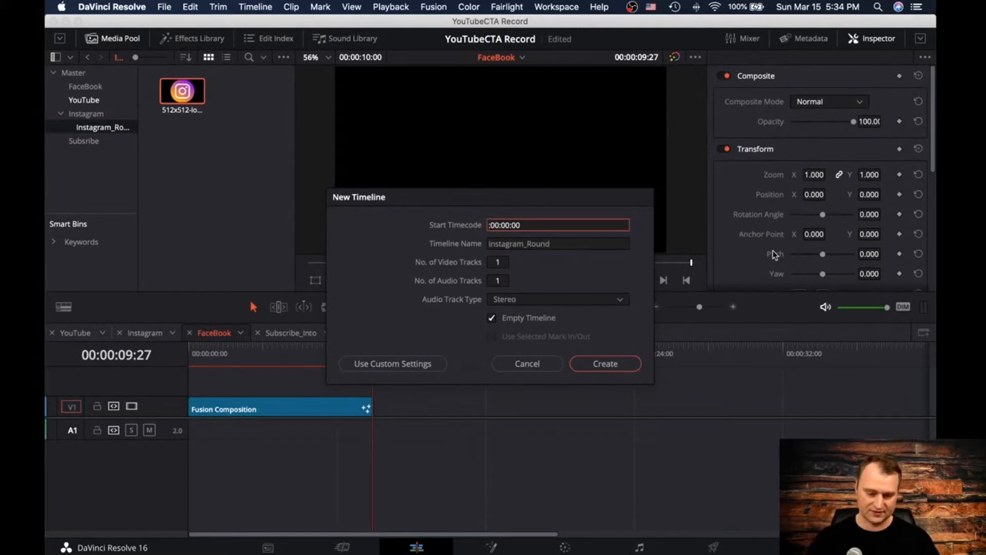
type("0")
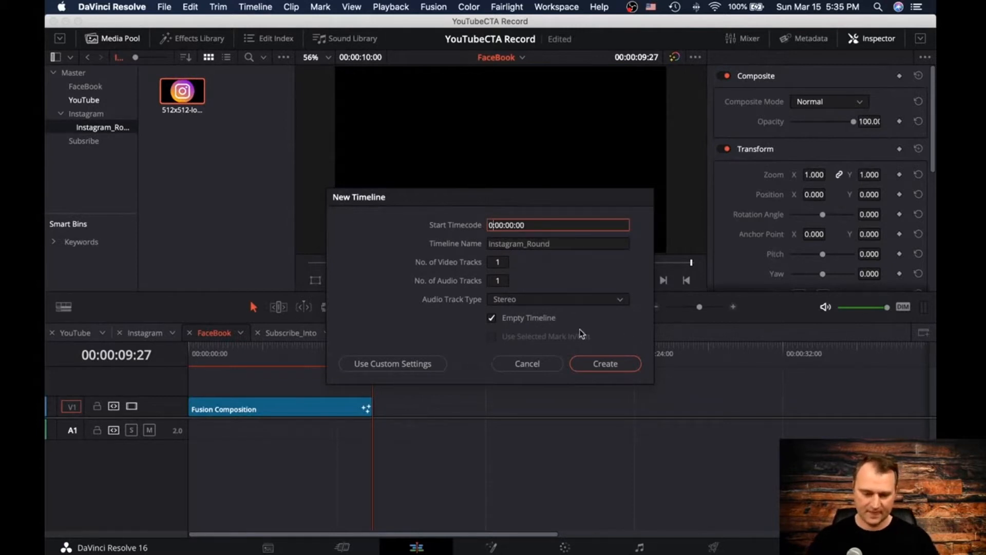
left_click(611, 367)
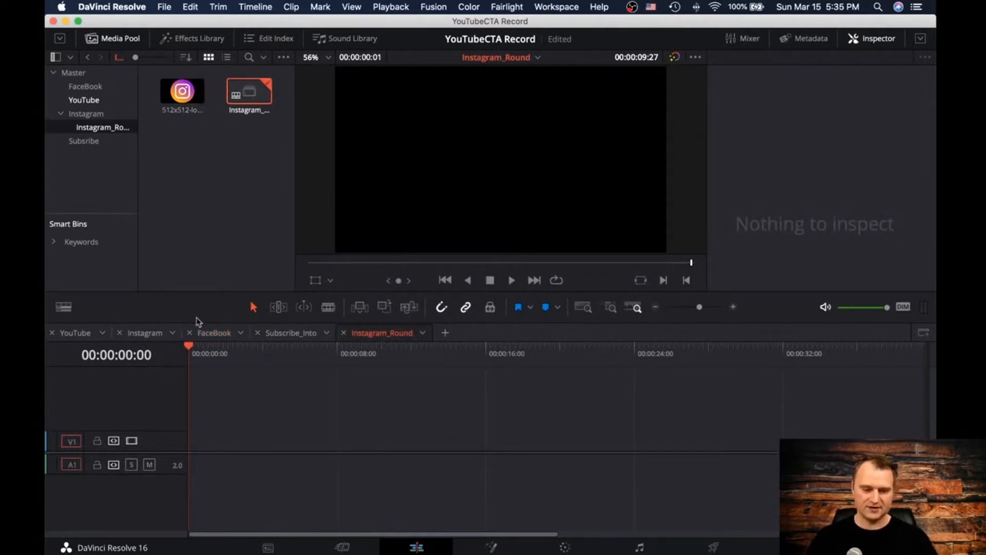
right_click(222, 157)
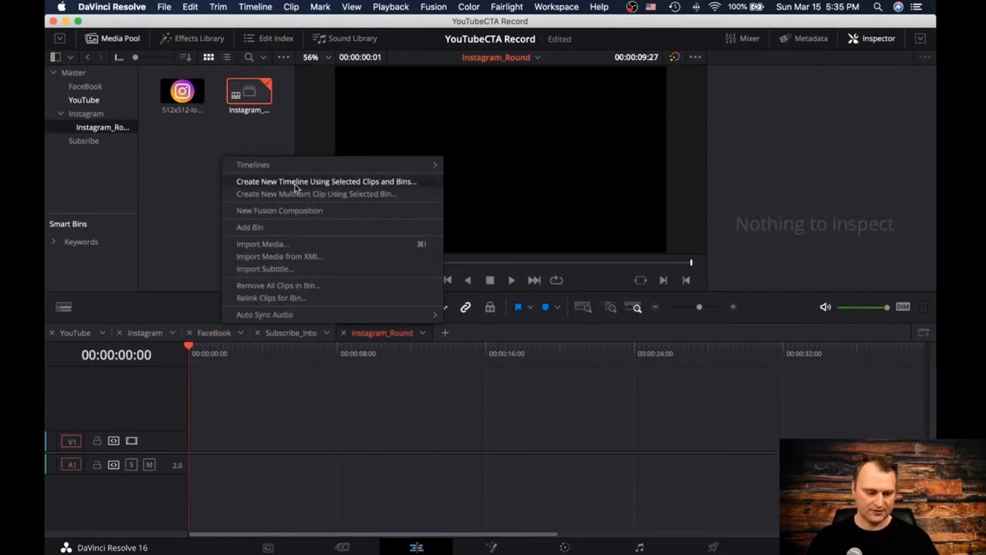
left_click(292, 211)
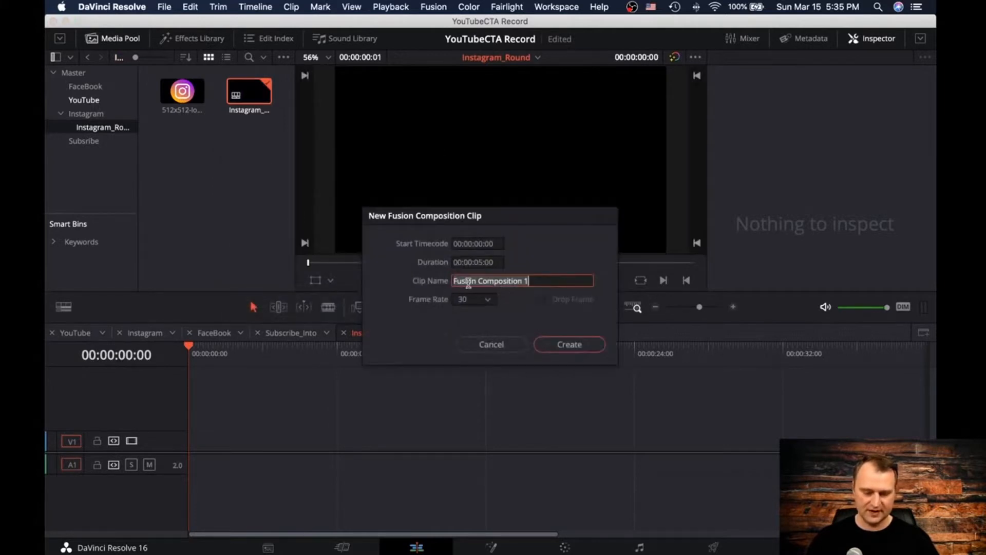
left_click(491, 340)
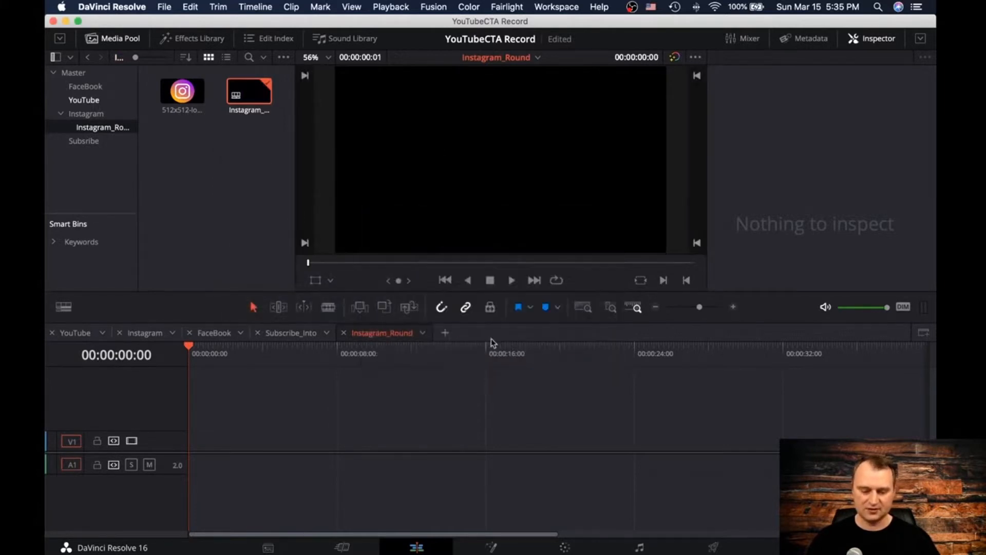
Step: Create a new Fusion composition clip named Instagram_Round in the bin, with a duration of 00:00:10:00
right_click(188, 153)
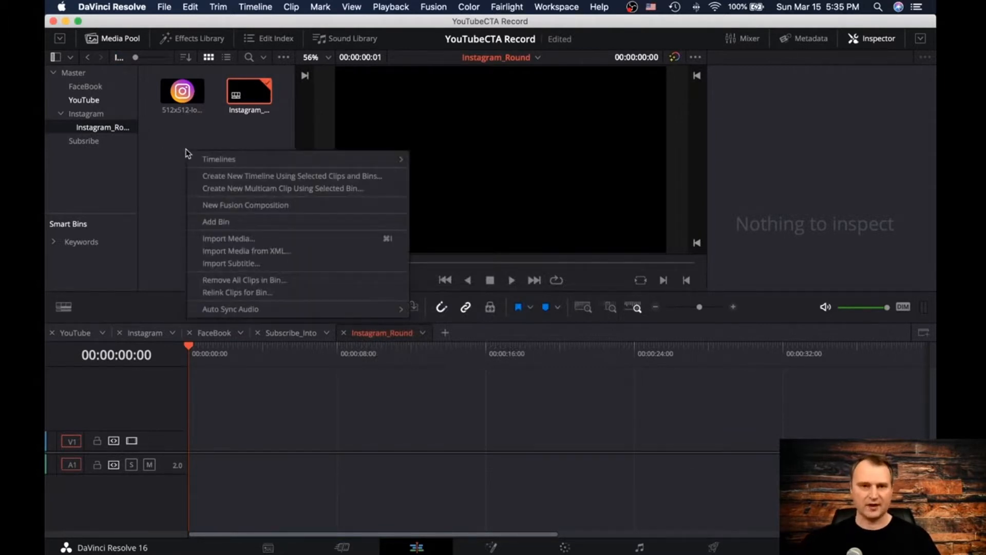
left_click(209, 204)
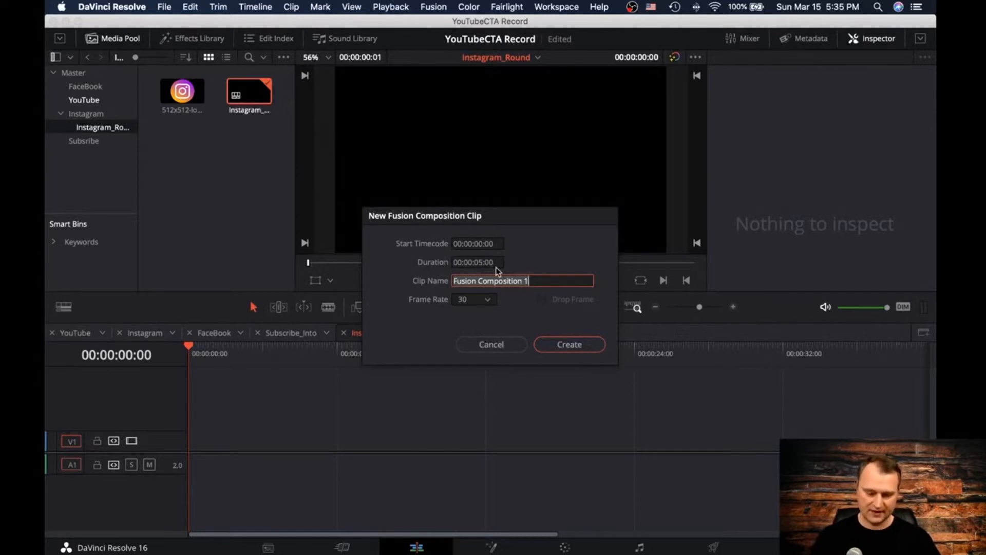
type("Instagram")
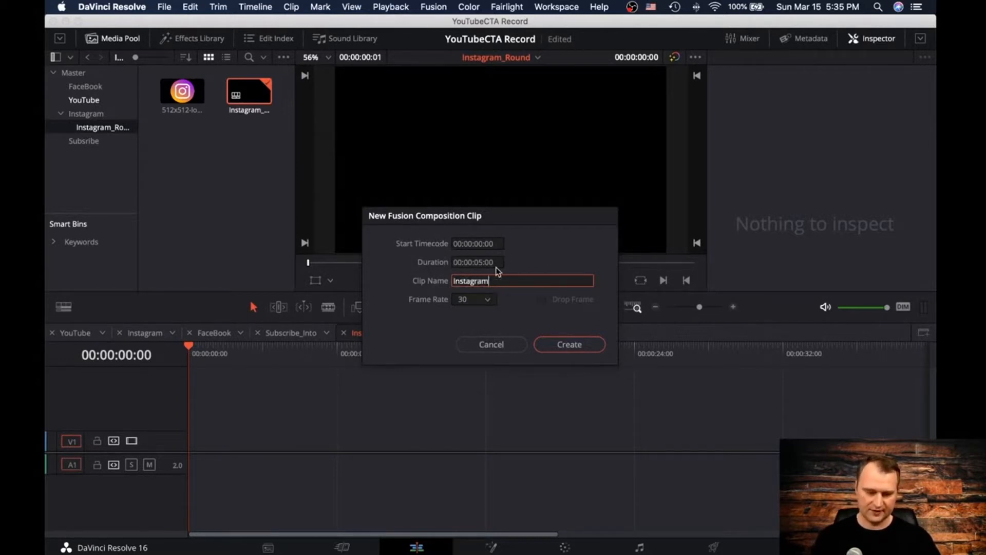
type("_Round")
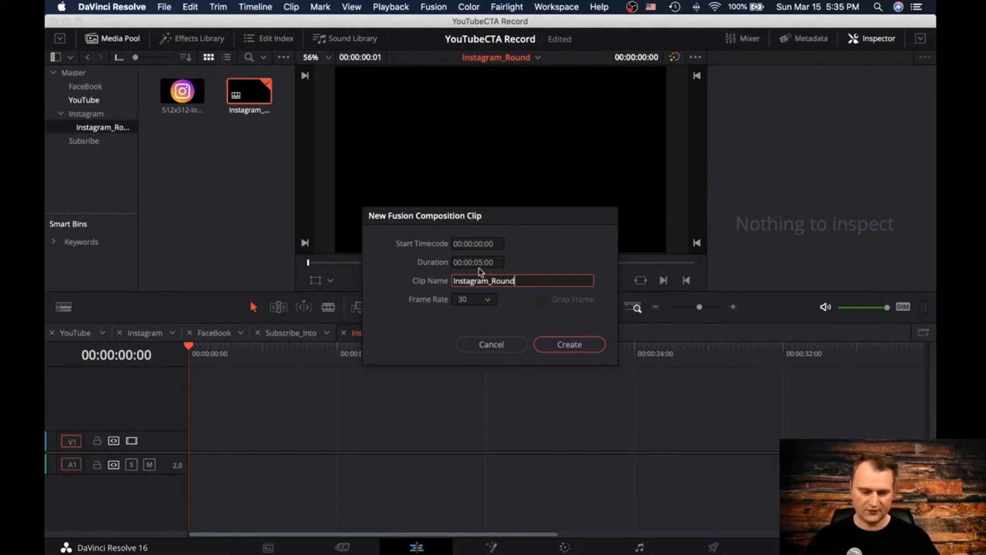
left_click(476, 261)
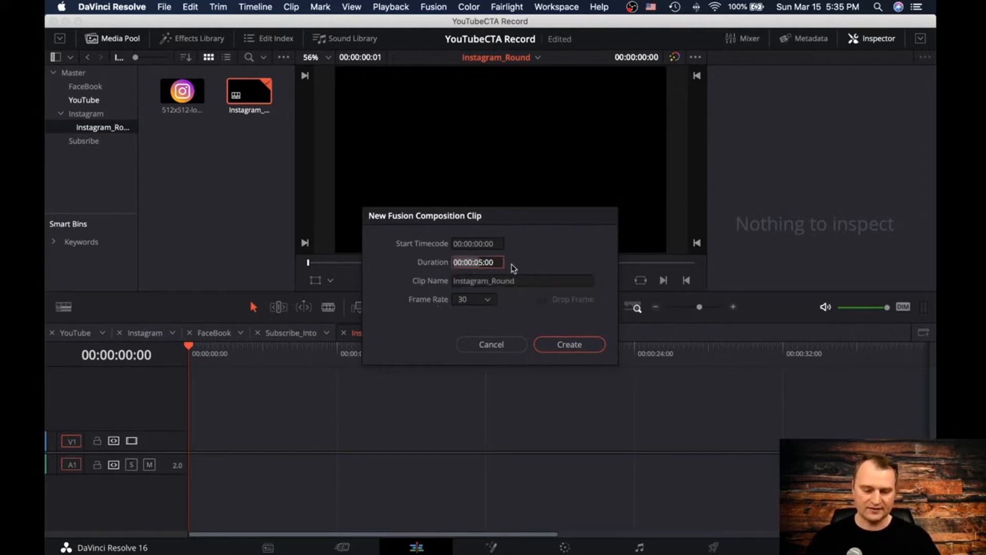
key("BackSpace")
key("BackSpace")
type("10")
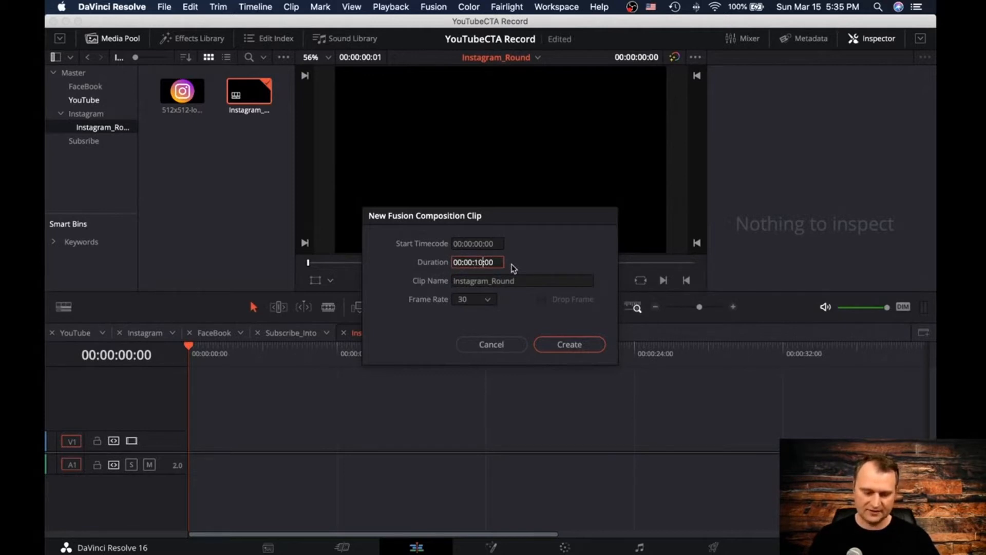
left_click(555, 345)
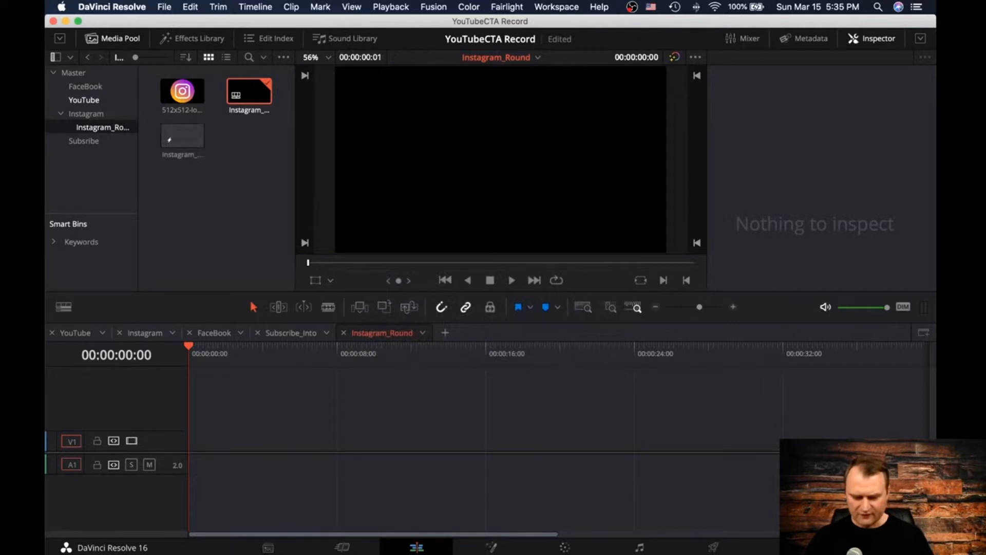
Step: In the project settings, choose 1920 x 1080 HD as the timeline resolution and save the settings
key("shift+9")
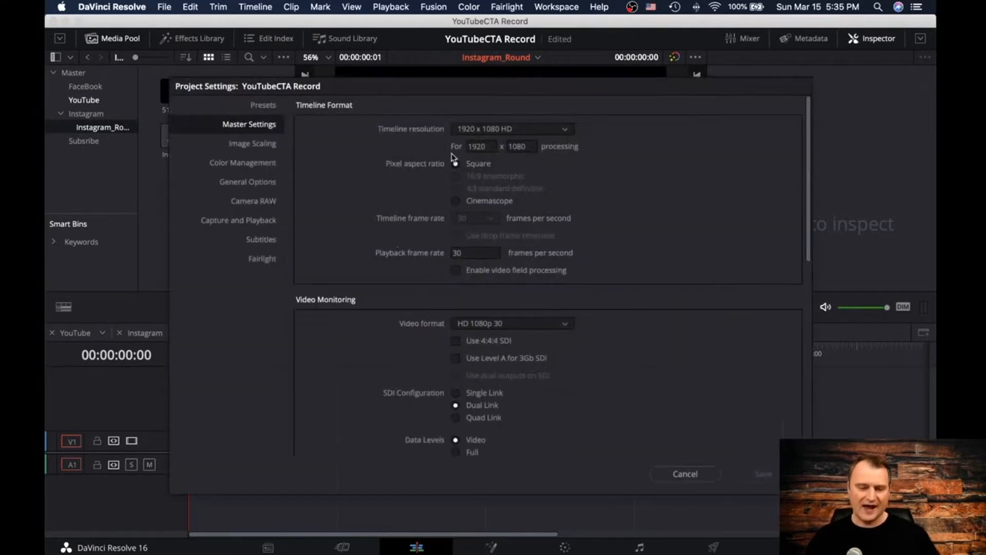
left_click(483, 131)
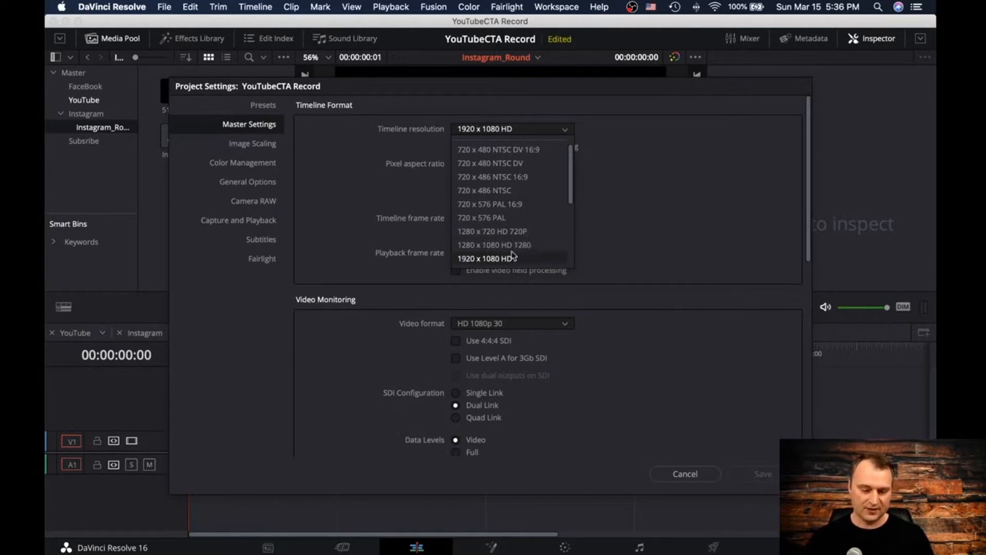
scroll(511, 252, "down", 2)
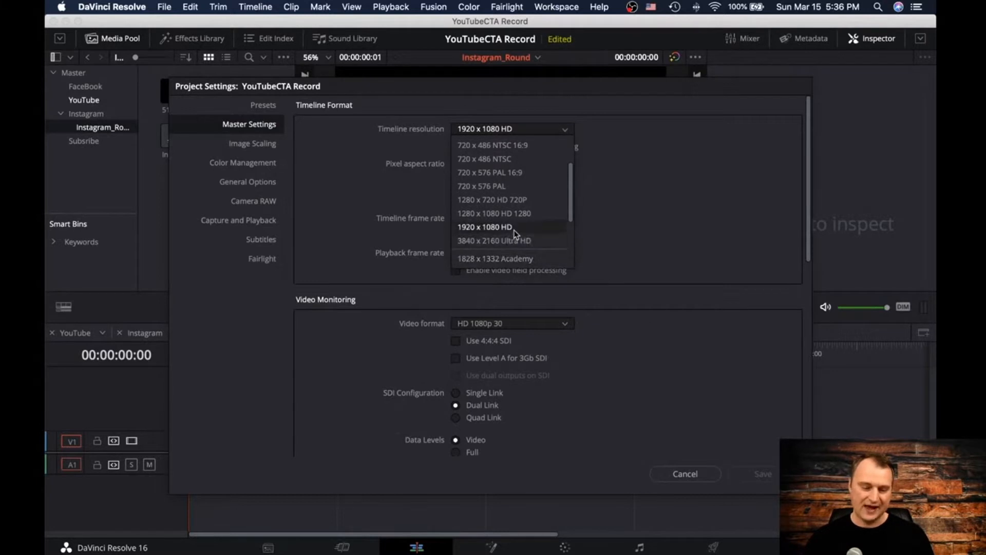
left_click(510, 227)
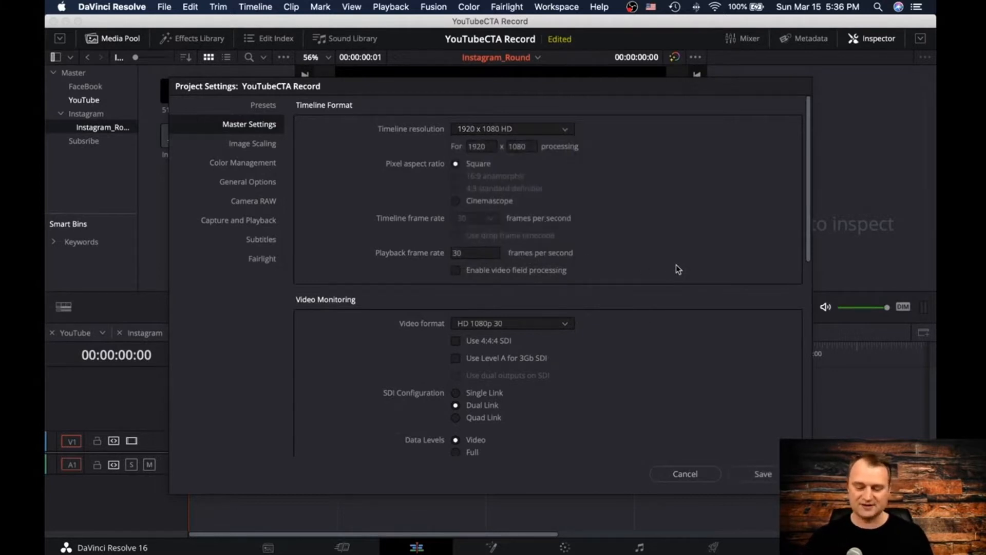
left_click(756, 475)
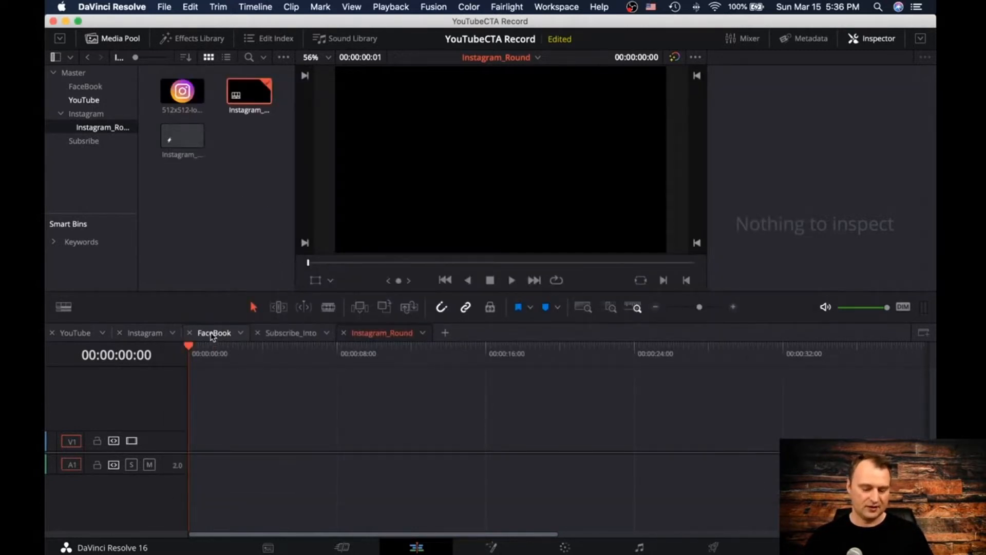
Step: Place the Instagram_Round Fusion composition at the start of video track 1 in the Instagram_Round timeline
left_click(152, 343)
left_click(69, 337)
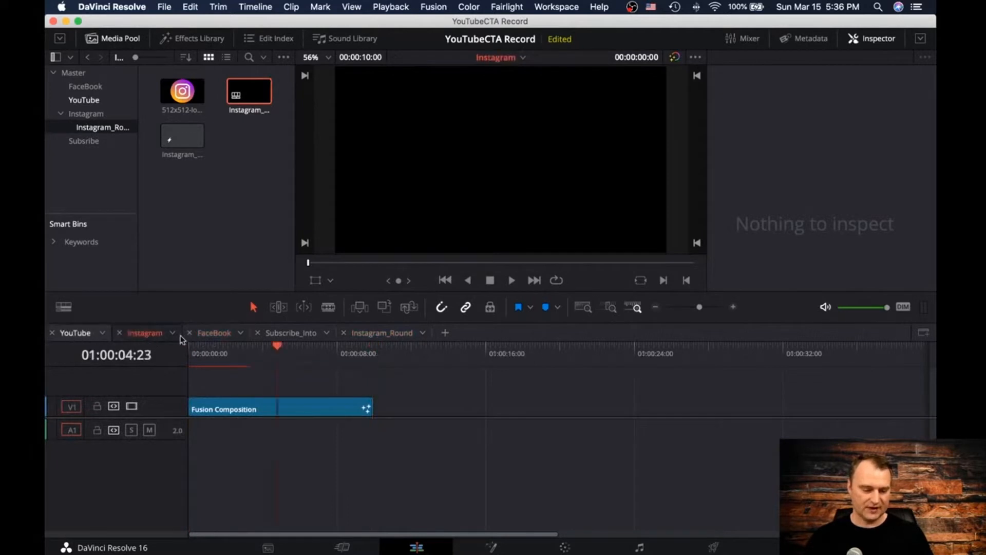
left_click(216, 334)
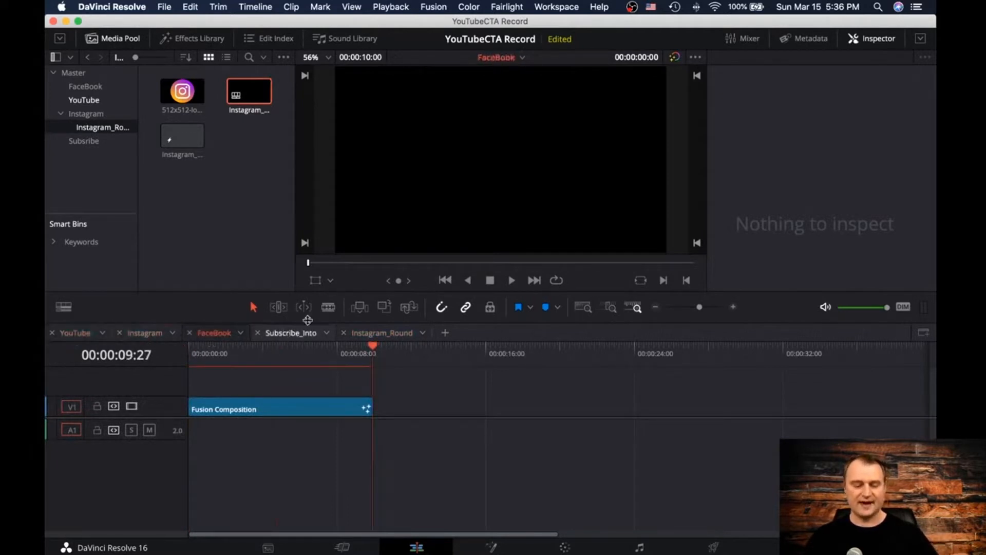
left_click(377, 334)
left_click_drag(183, 136, 190, 457)
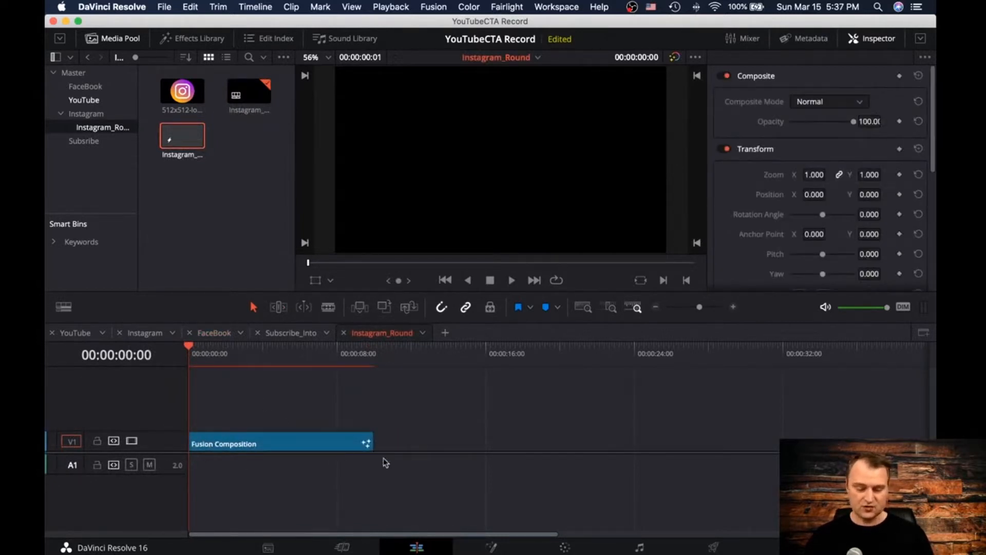
Step: On the Fusion page, move MediaOut1 out of the way and paste the copied FaceBook nodes ahead of it
left_click(491, 549)
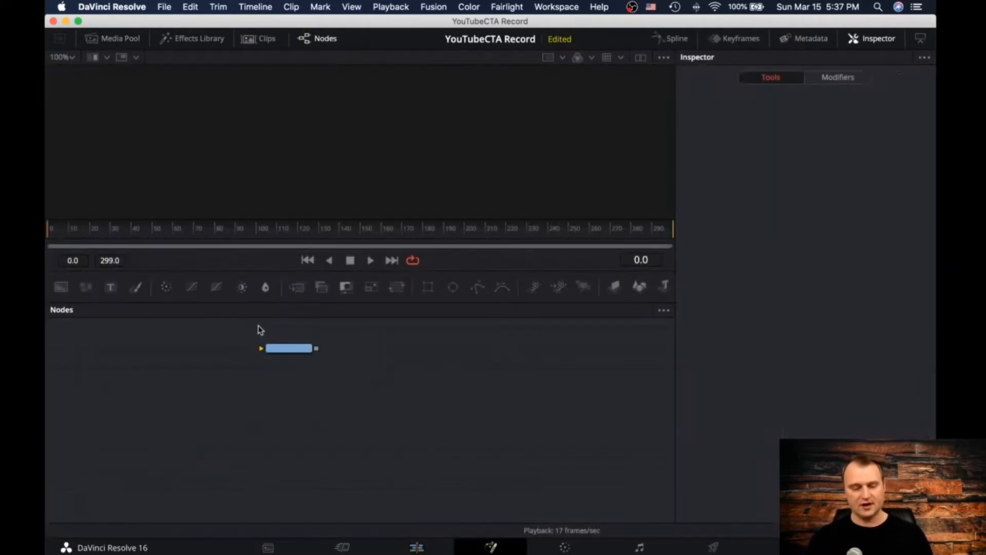
left_click_drag(308, 352, 616, 393)
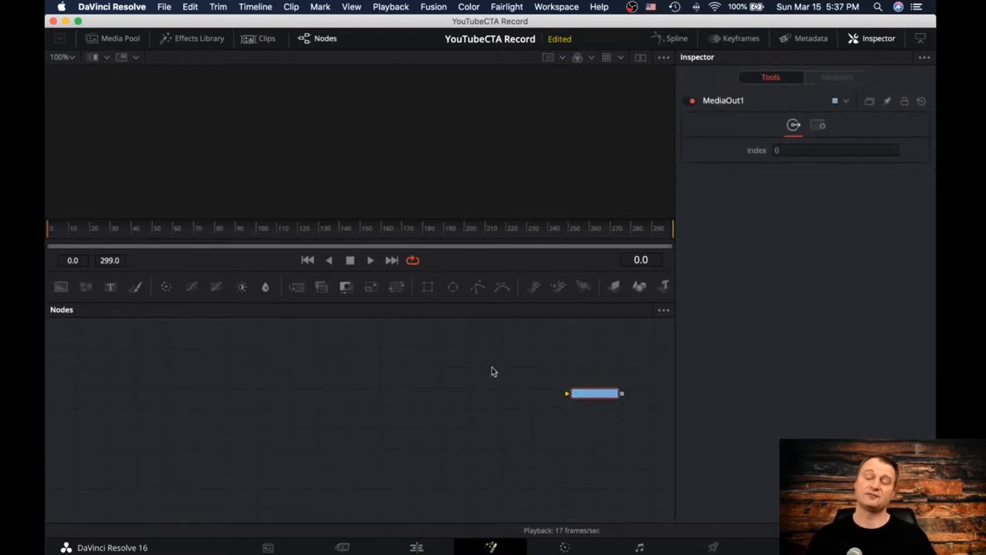
left_click(411, 370)
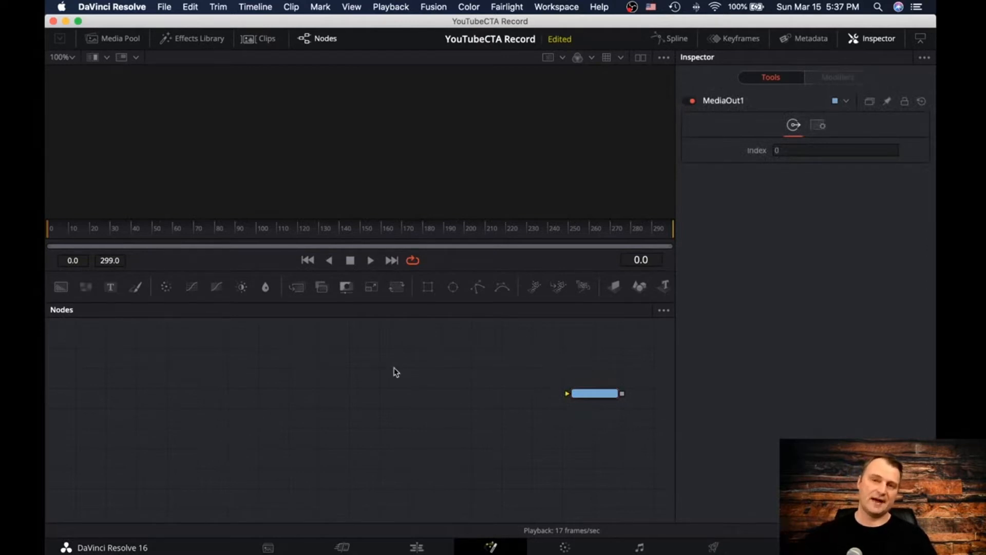
key("super+v")
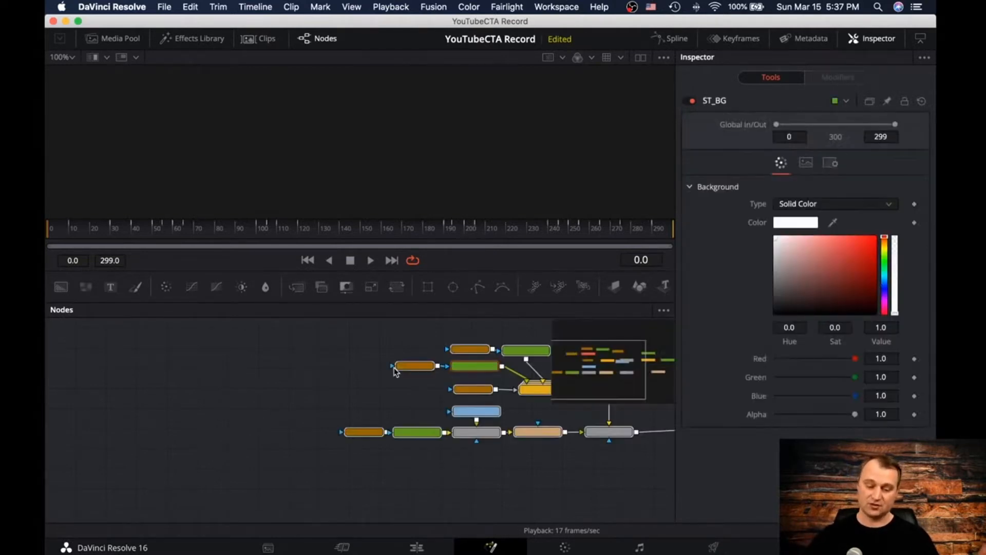
left_click_drag(537, 433, 284, 435)
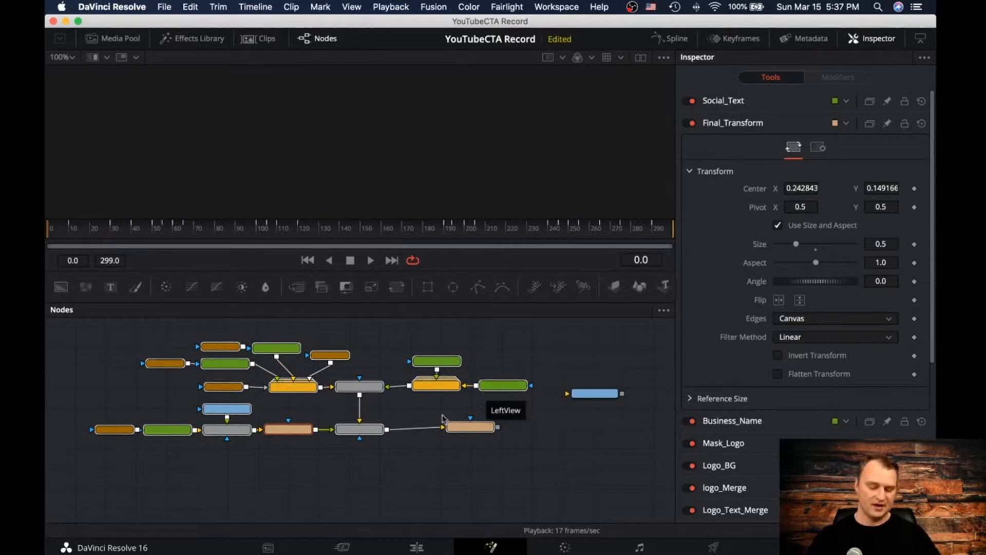
Step: Pull the FaceBook logo node away from its place above logo_Merge and delete it
scroll(242, 440, "up", 5)
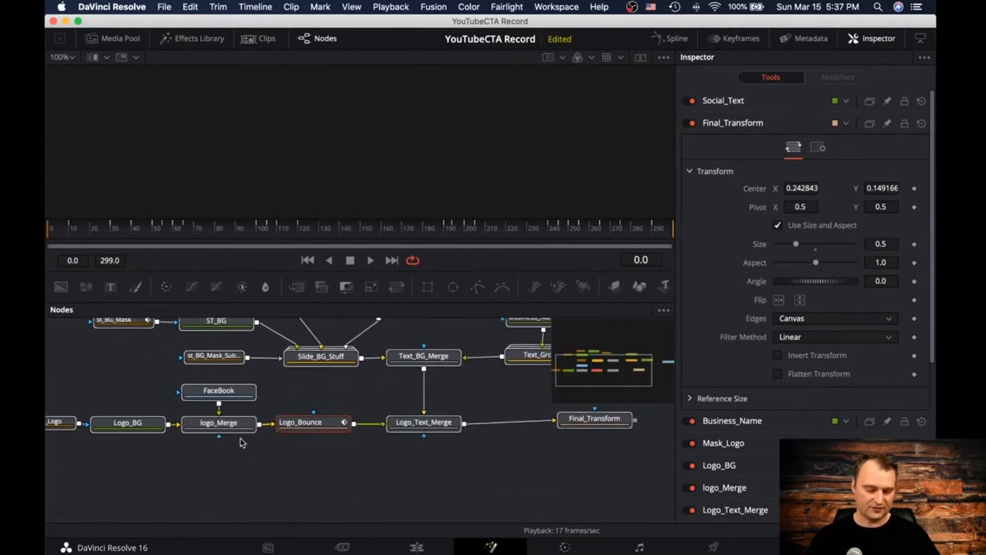
scroll(242, 442, "up", 1)
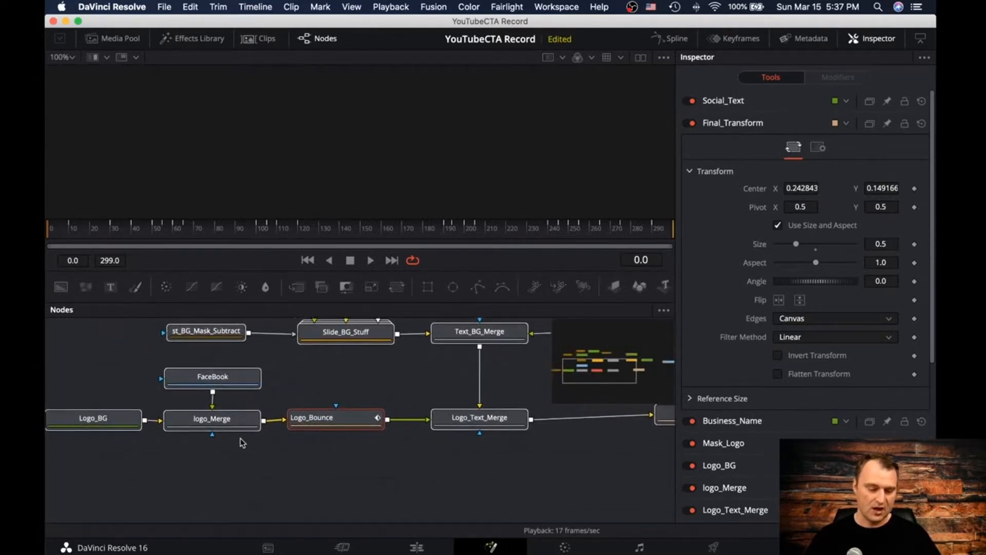
left_click_drag(310, 383, 408, 469)
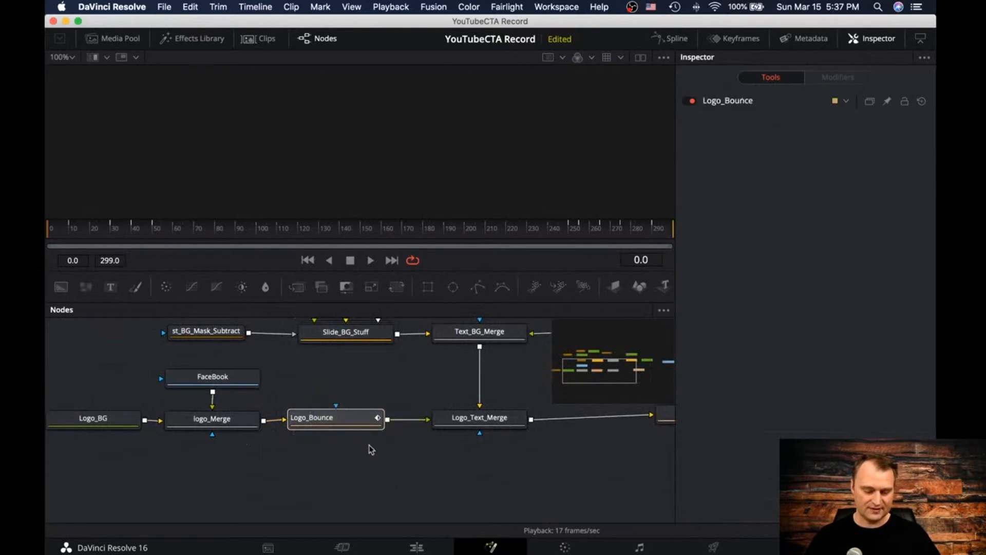
scroll(370, 447, "down", 5)
scroll(288, 426, "up", 4)
left_click_drag(299, 390, 373, 387)
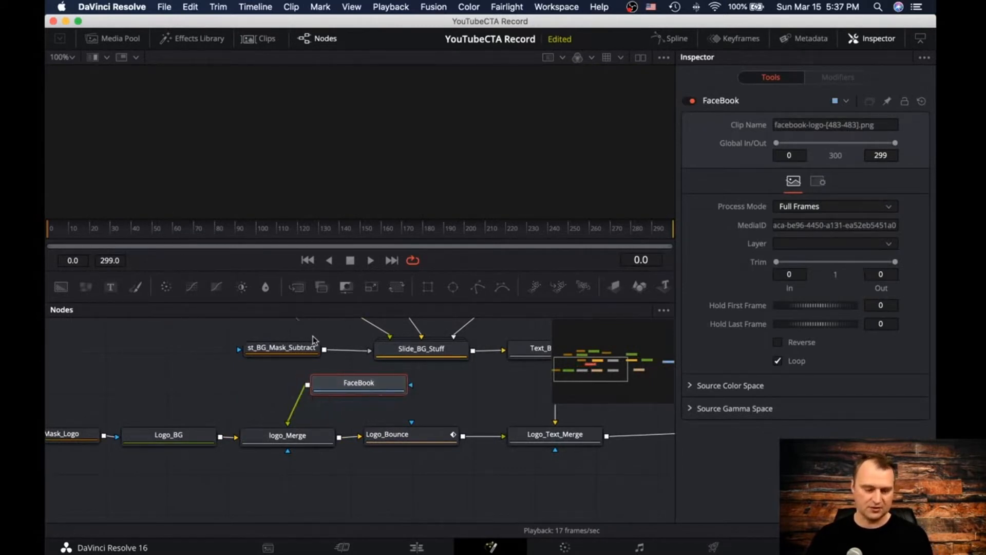
key("Delete")
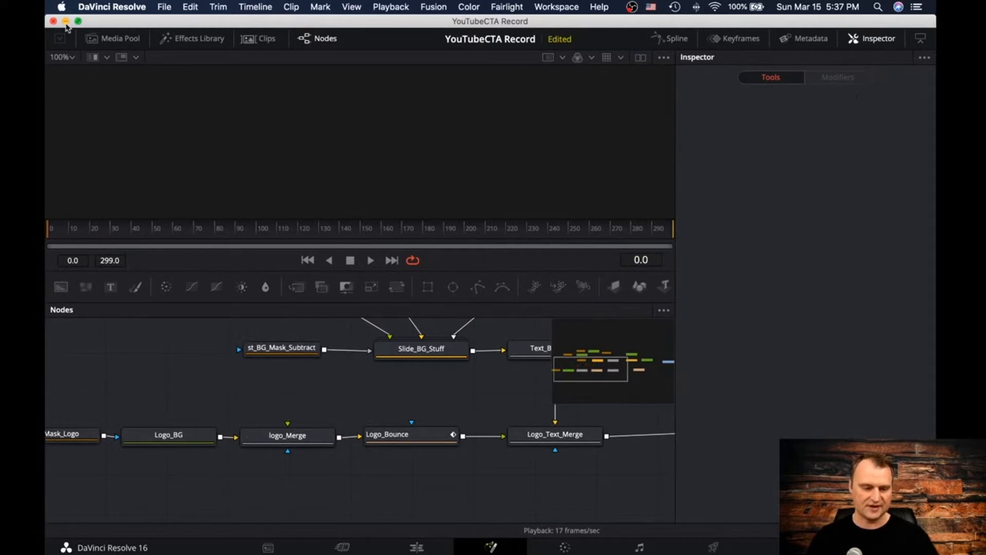
Step: Add the 512x512 Instagram logo image from the media pool above logo_Merge and rename its node Round_Instagram_Logo
left_click(112, 38)
left_click_drag(204, 85, 305, 391)
key("F2")
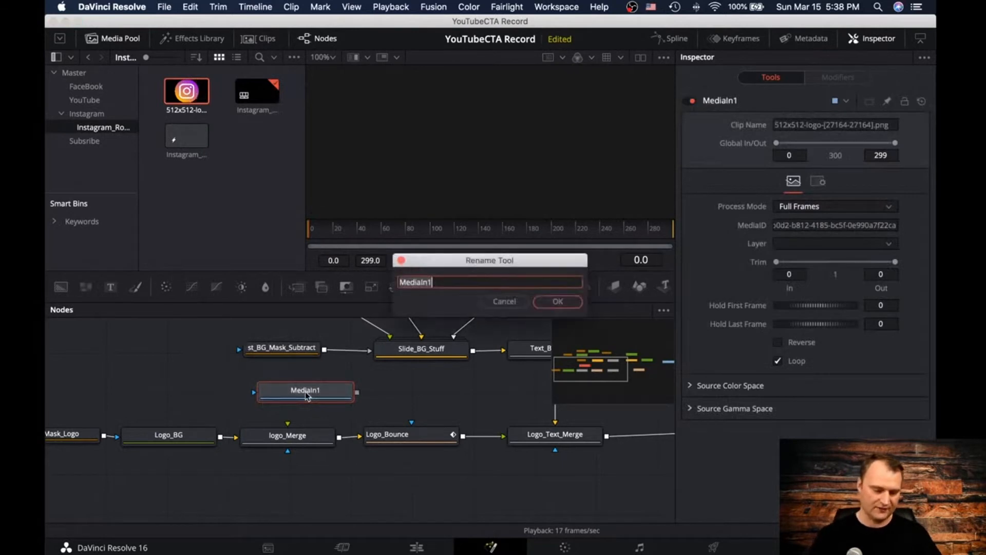
type("Rou")
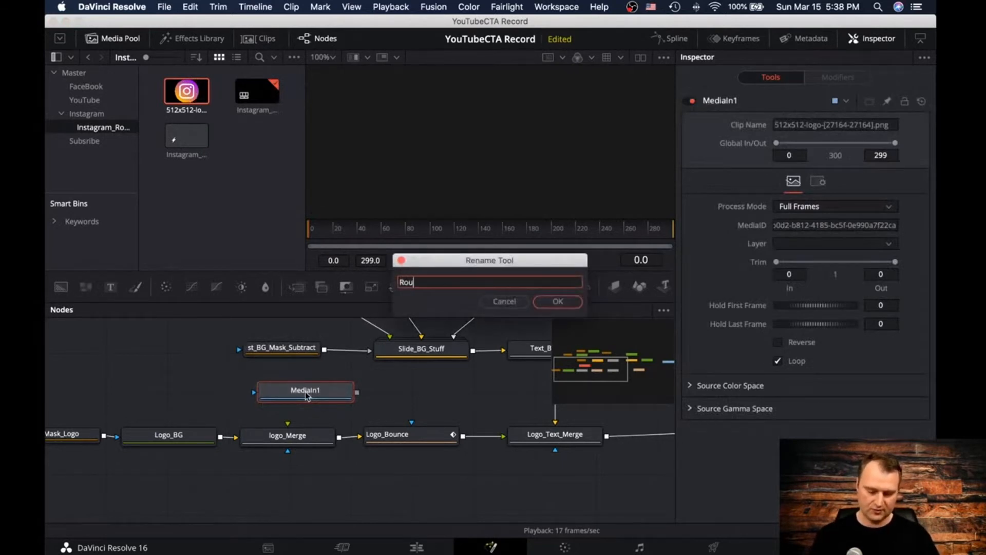
type("nd_Ins")
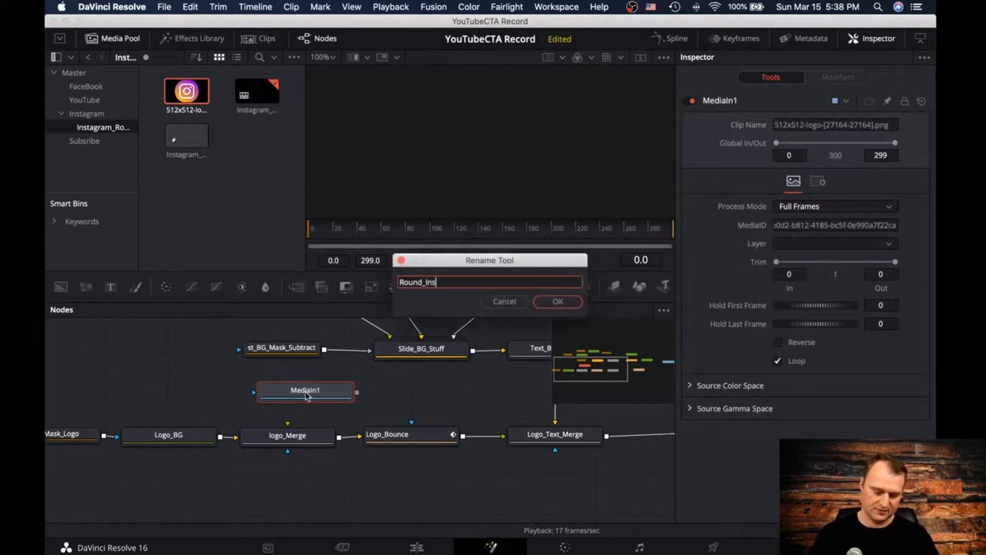
type("tagram")
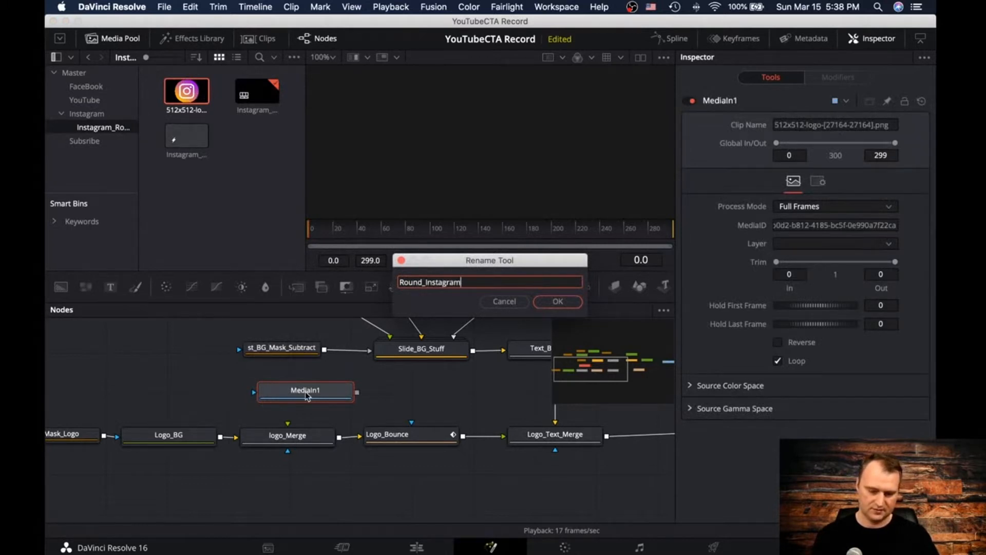
type("_")
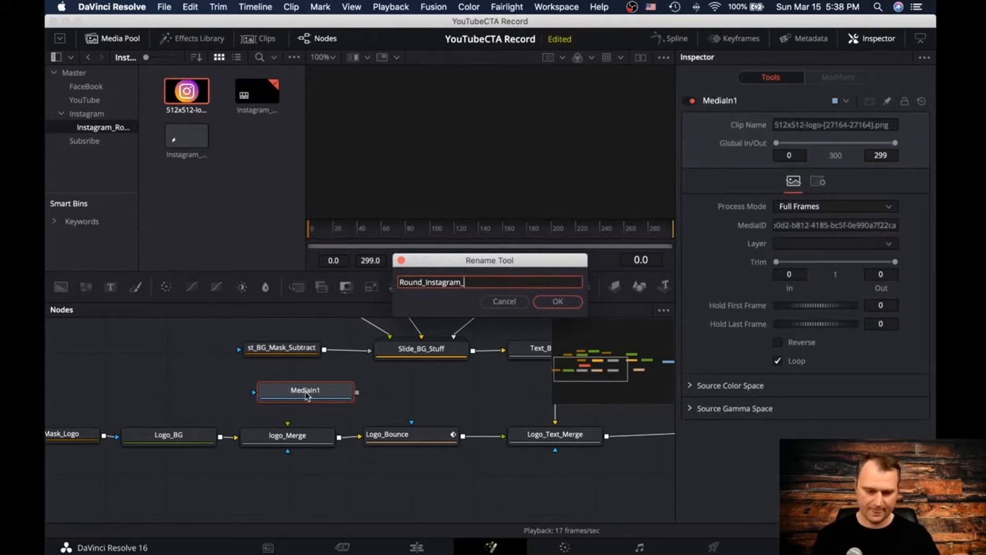
type("Logo")
key("Return")
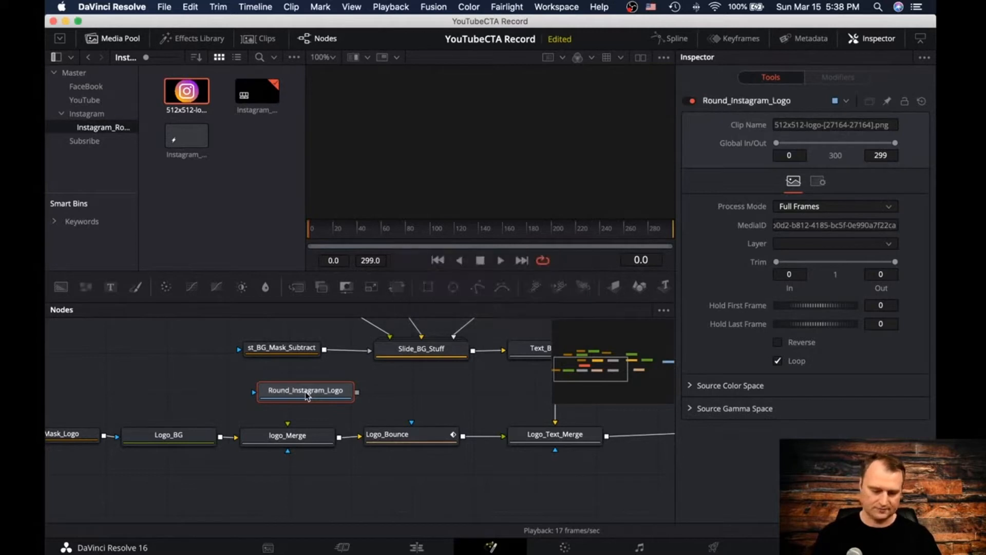
Step: Connect Round_Instagram_Logo to the foreground of logo_Merge and, with the merge shown in the viewer, set its size to about 0.73
left_click_drag(358, 394, 276, 390)
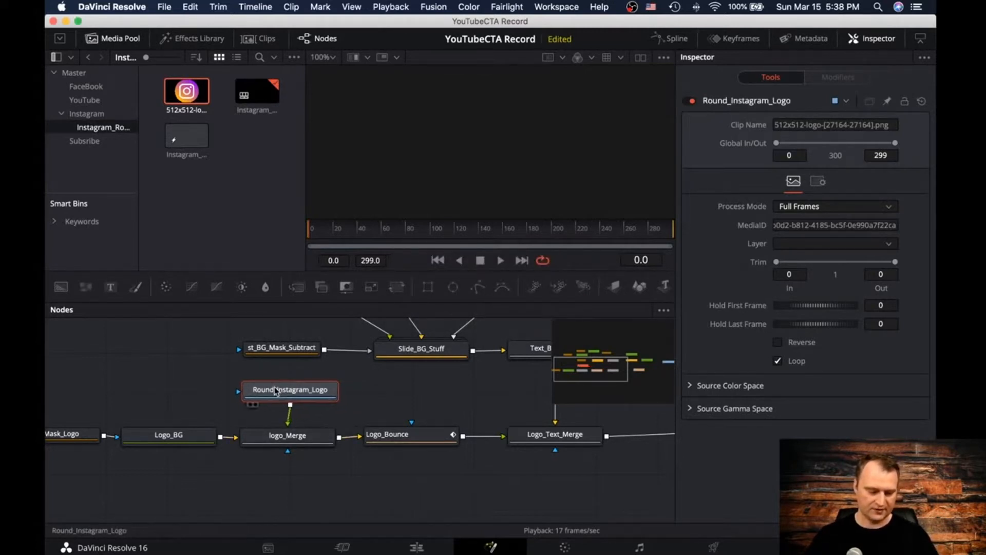
left_click(253, 450)
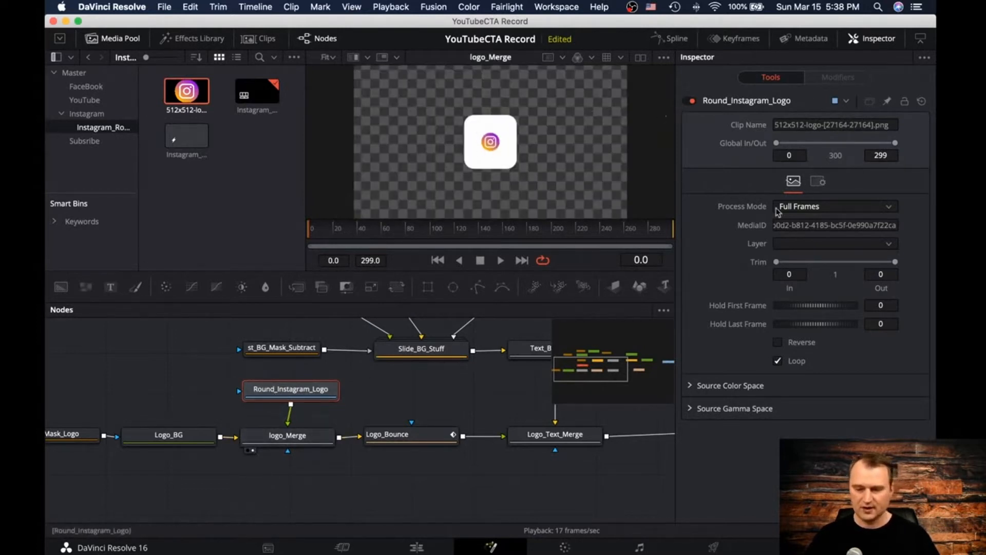
left_click(305, 437)
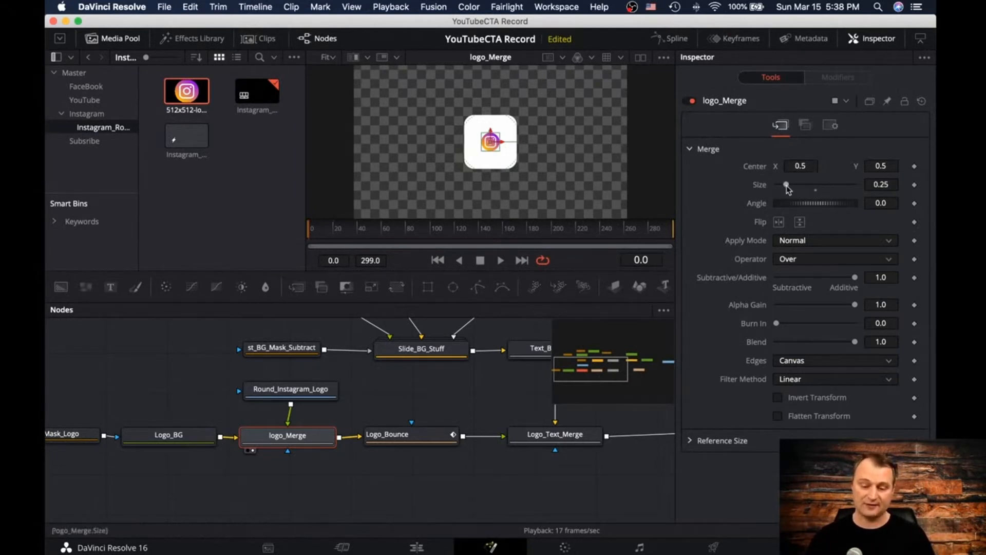
left_click_drag(787, 186, 805, 183)
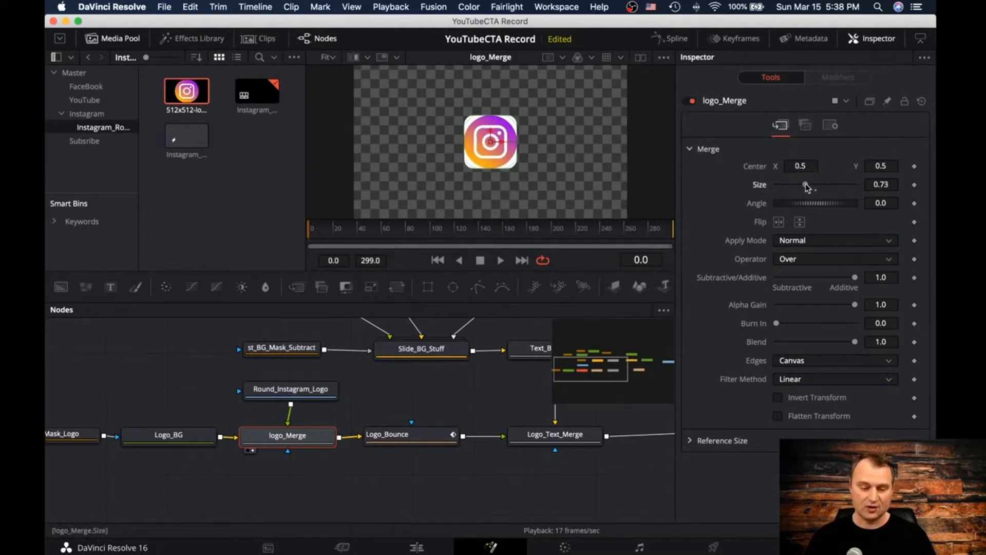
Step: Set the corner radius of the Mask_Logo node to 1.0
scroll(317, 375, "down", 1)
scroll(317, 379, "down", 2)
scroll(318, 378, "left", 3)
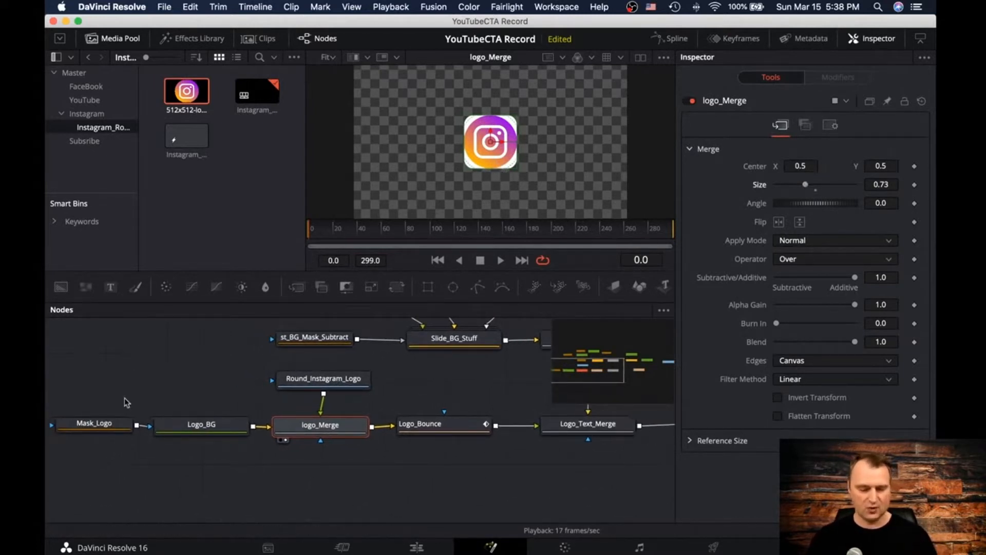
left_click(95, 433)
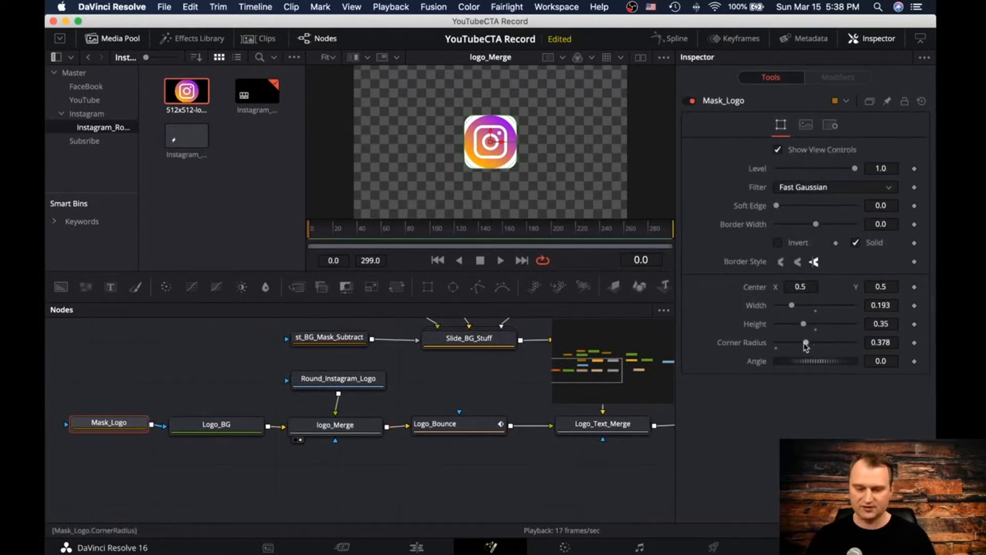
left_click_drag(805, 343, 858, 341)
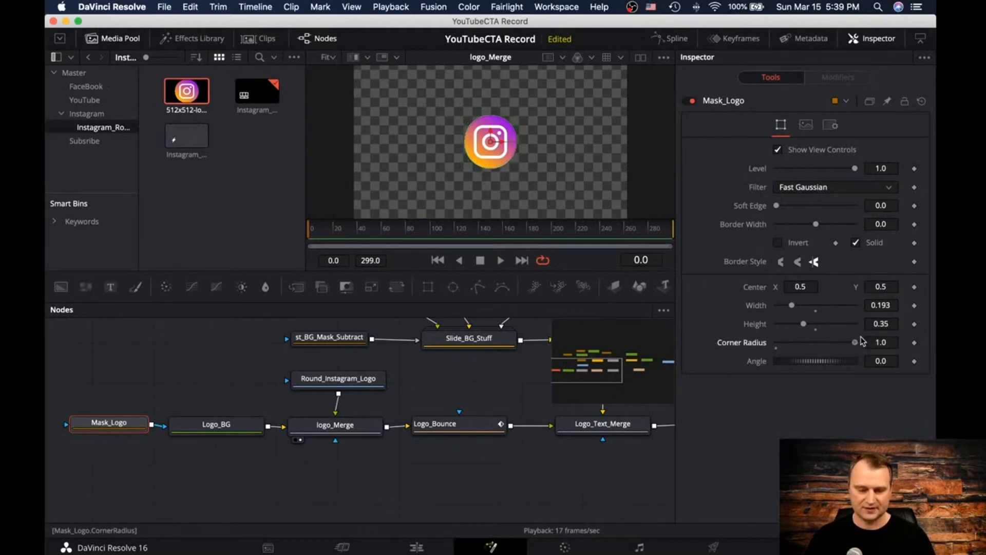
Step: Check the settings of st_BG_Mask and the two st_BG_Mask_Subtract masks feeding Slide_BG_Stuff
scroll(483, 375, "up", 5)
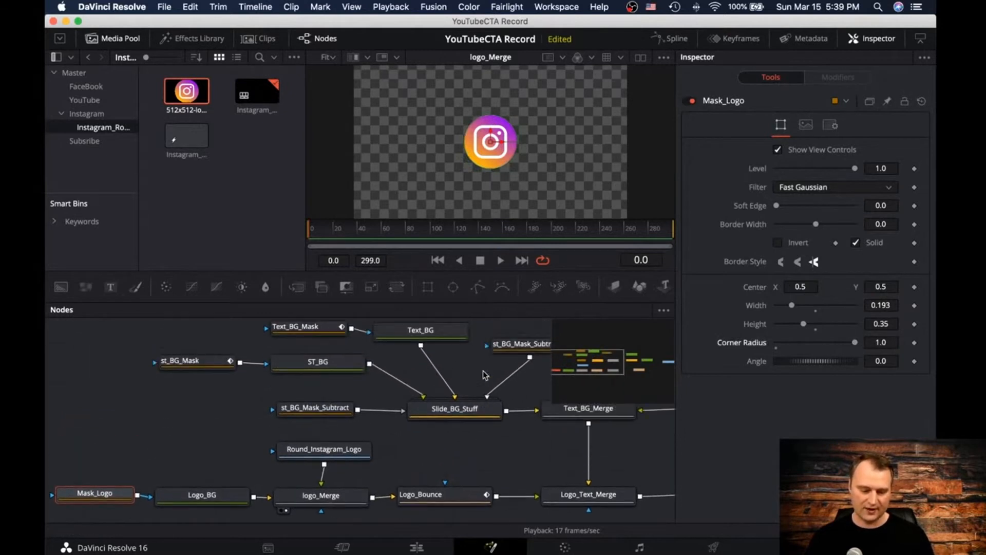
scroll(485, 375, "down", 1)
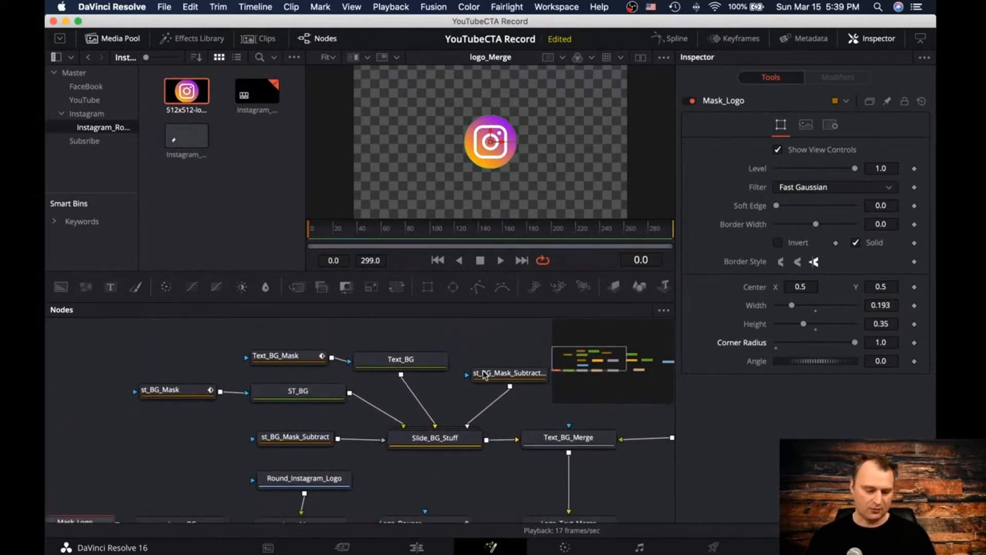
left_click(179, 392)
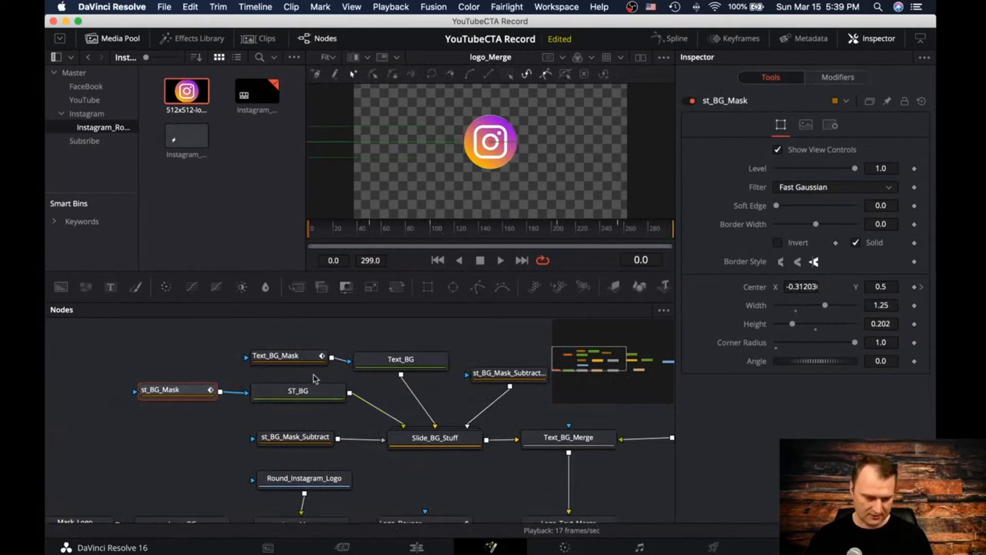
scroll(306, 360, "right", 3)
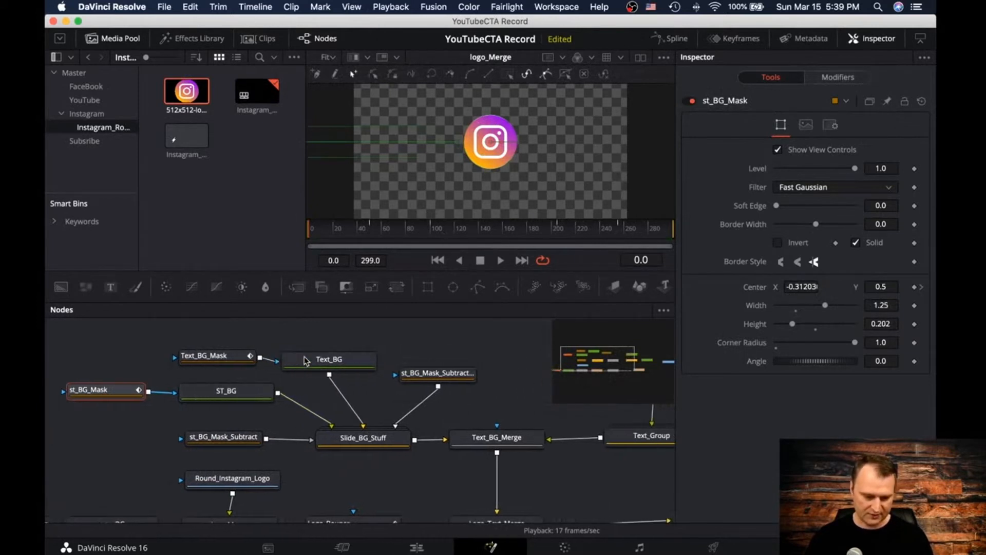
left_click(422, 375)
left_click(207, 434)
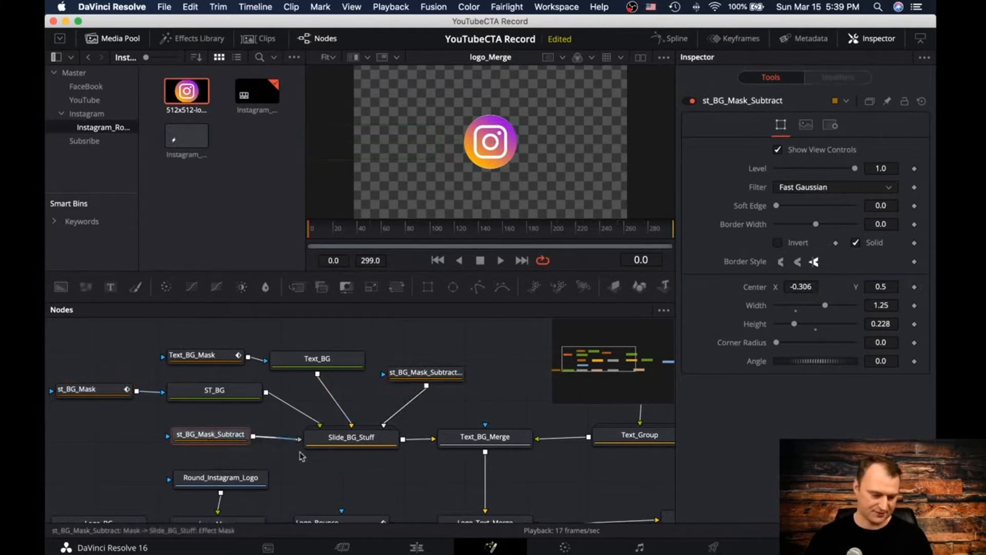
Step: Show Logo_Text_Merge in the viewer at frame 65, hide the media pool, and examine the edge where the bar meets the round logo
left_click(362, 231)
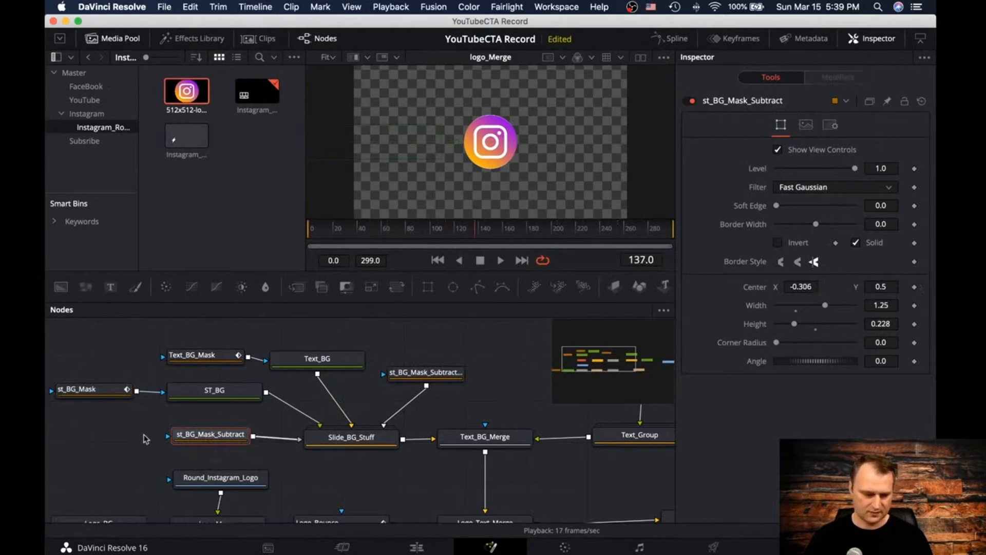
scroll(416, 461, "down", 5)
left_click(439, 444)
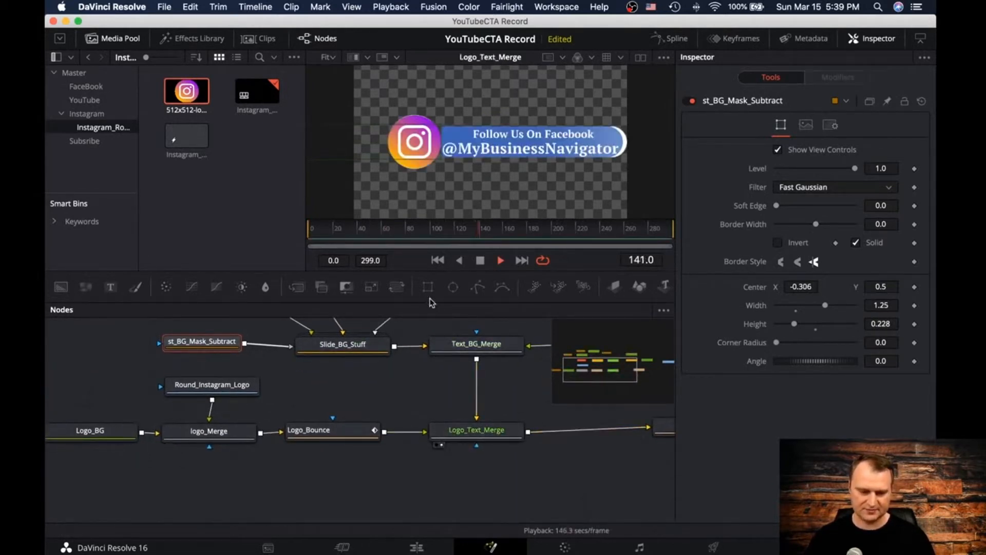
left_click_drag(413, 235, 388, 230)
left_click(329, 430)
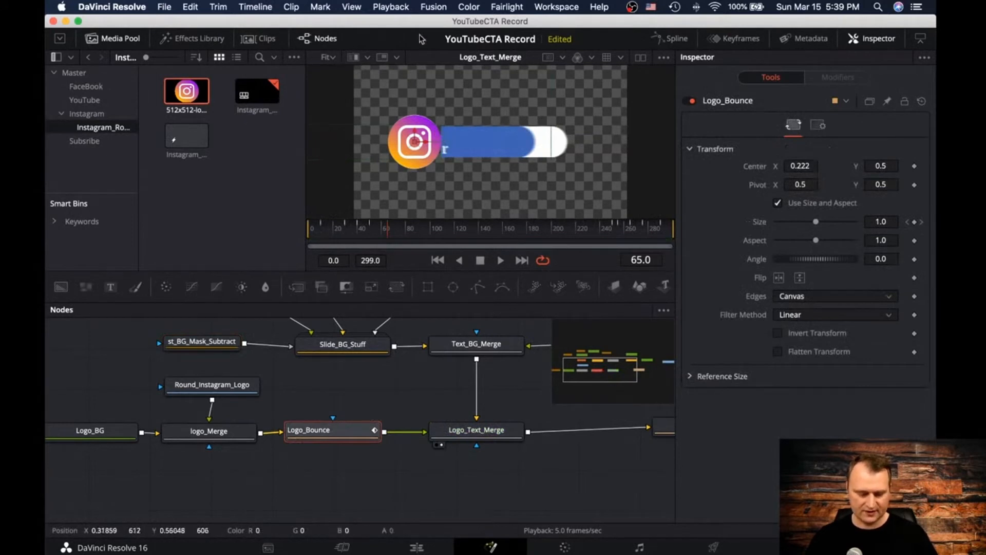
left_click(120, 40)
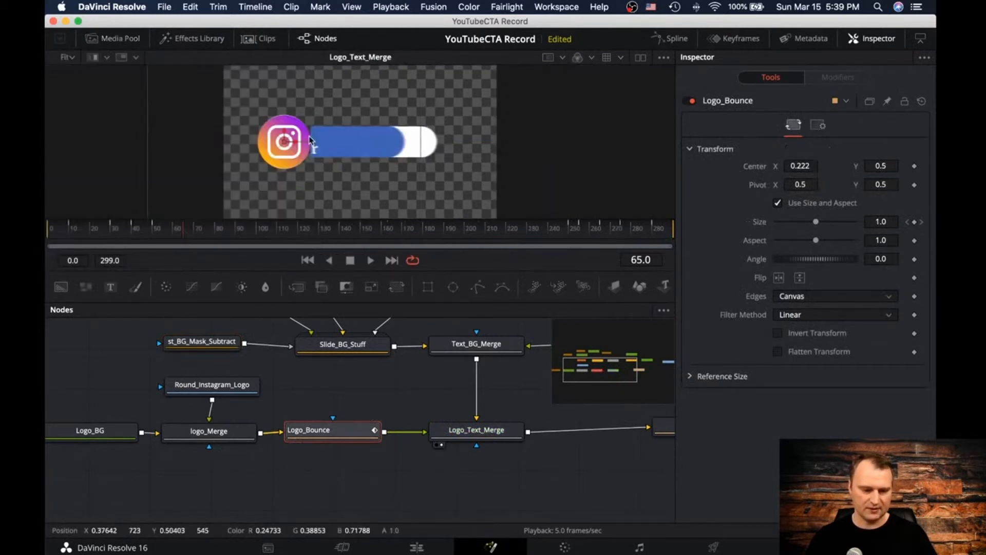
scroll(311, 140, "up", 3)
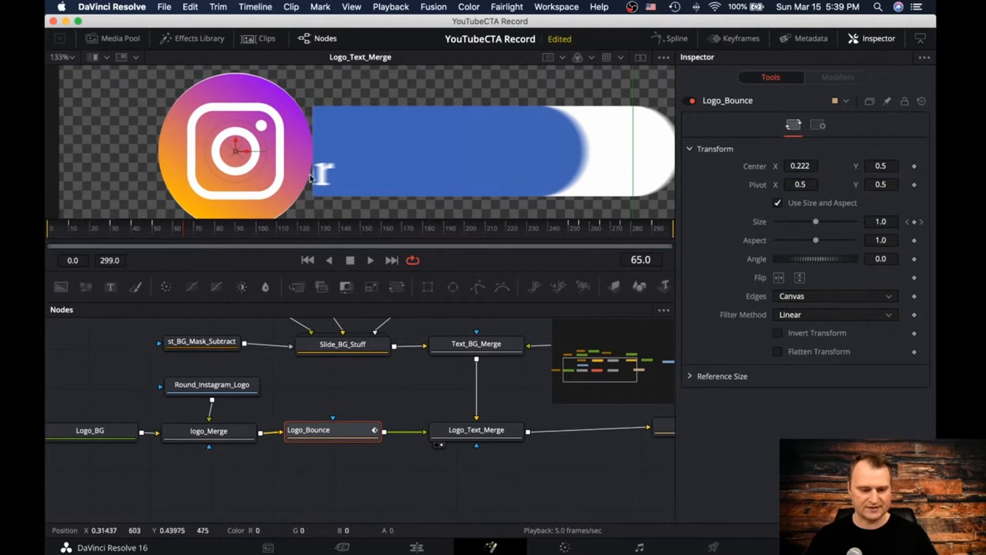
scroll(409, 174, "down", 3)
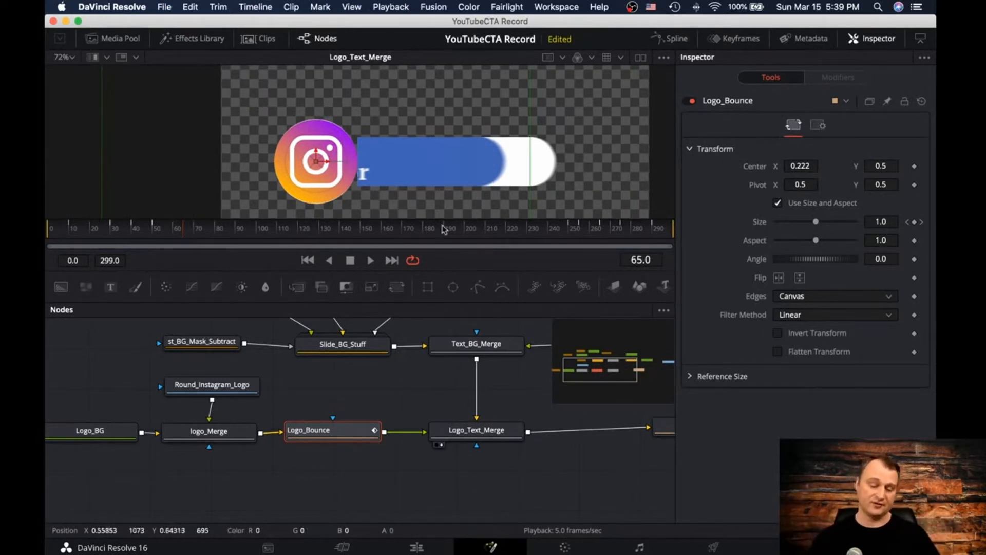
Step: Set the corner radius of the st_BG_Mask_Subtract node to 1.0
scroll(321, 373, "up", 2)
scroll(324, 372, "up", 4)
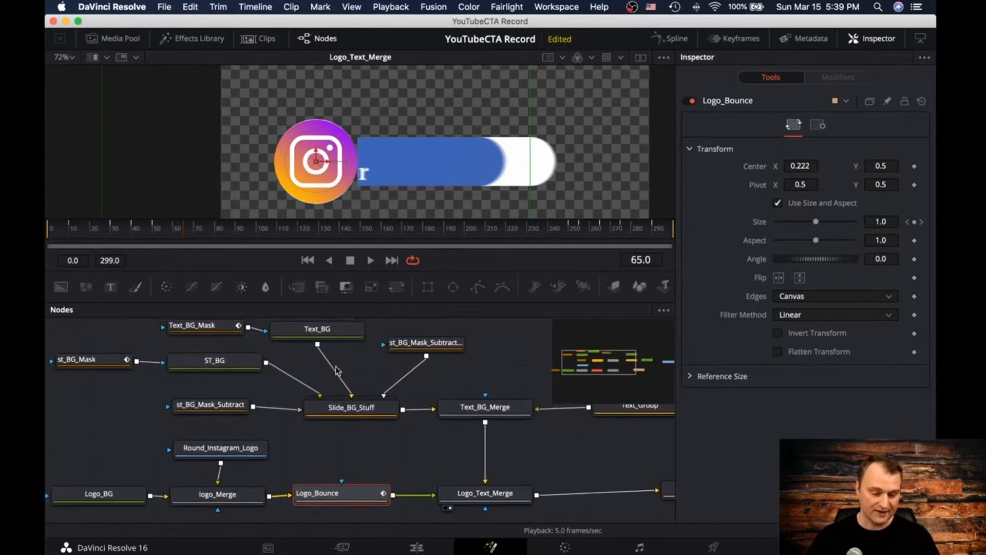
scroll(334, 371, "left", 3)
left_click(251, 405)
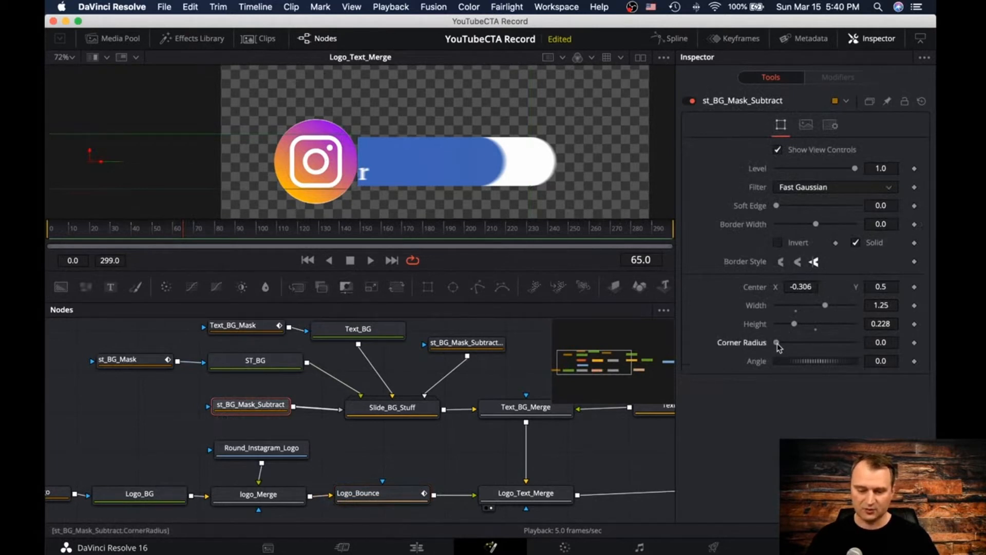
left_click_drag(777, 342, 784, 343)
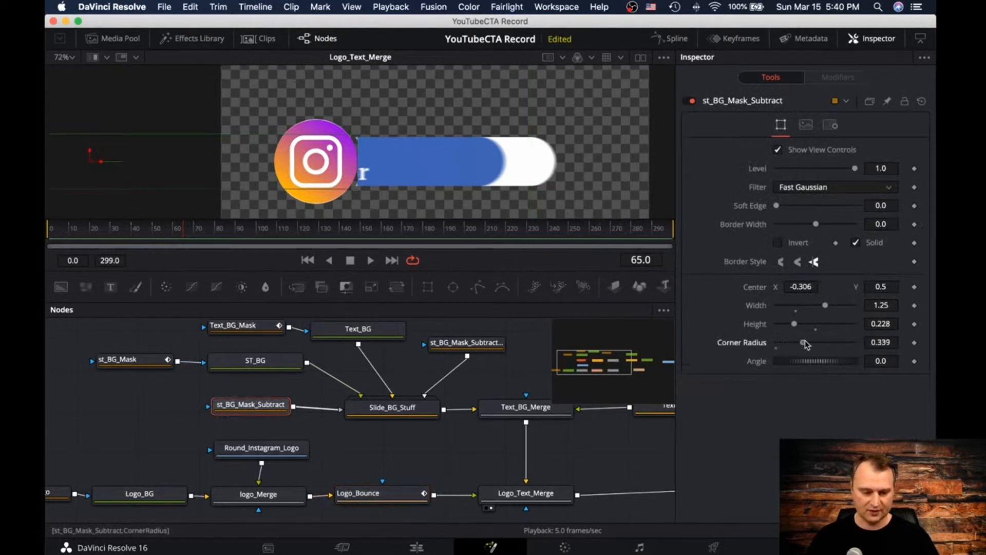
mouse_move(832, 340)
left_mouse_down()
mouse_move(823, 340)
mouse_move(839, 337)
left_mouse_up()
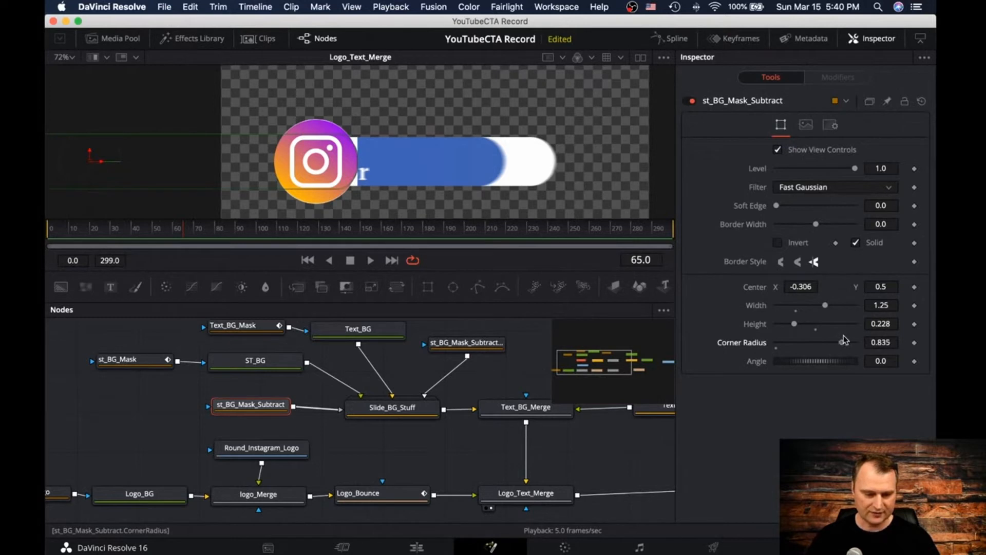
left_click_drag(844, 335, 866, 336)
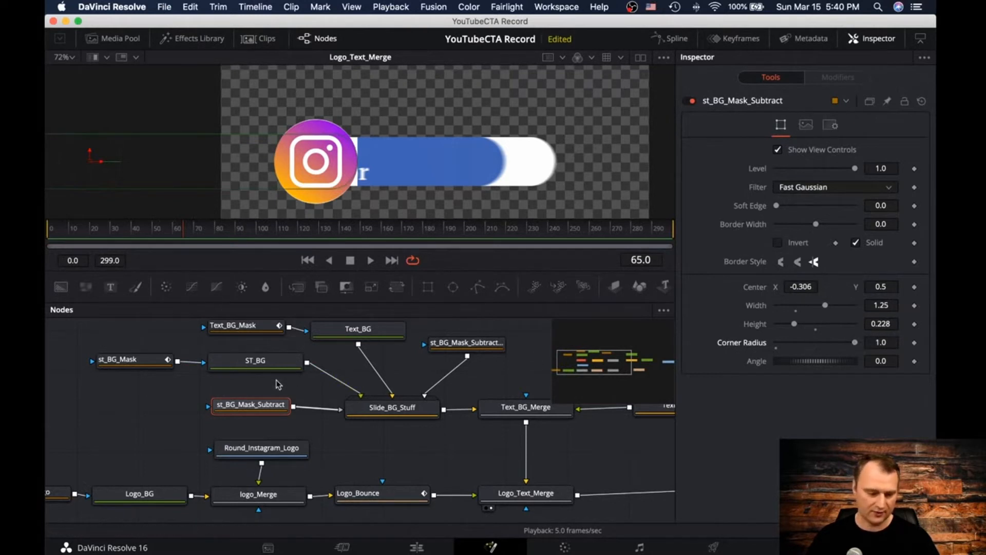
Step: Set the corner radius of the second subtract mask, st_BG_Mask_Subtract_1, to 1.0
scroll(514, 380, "up", 2)
left_click(483, 374)
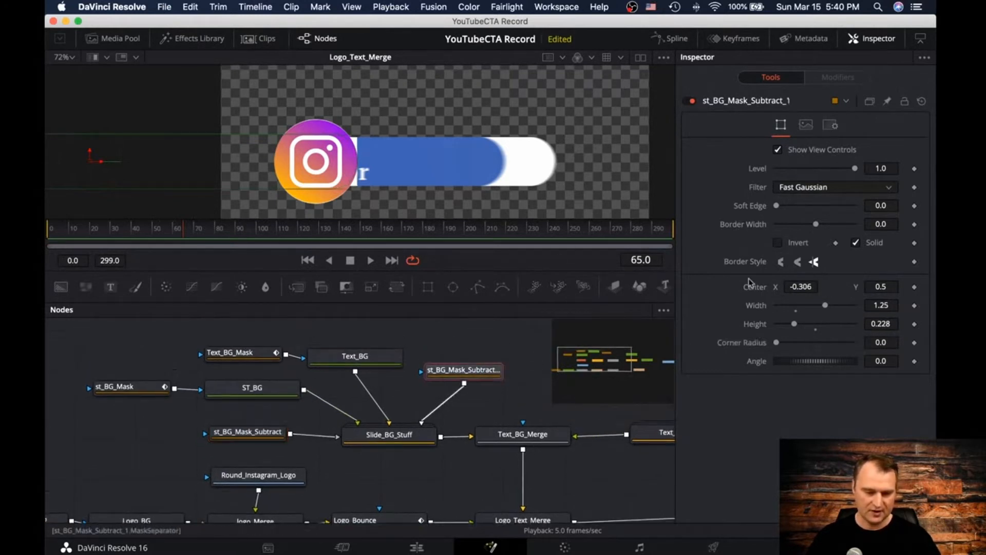
left_click_drag(776, 343, 868, 343)
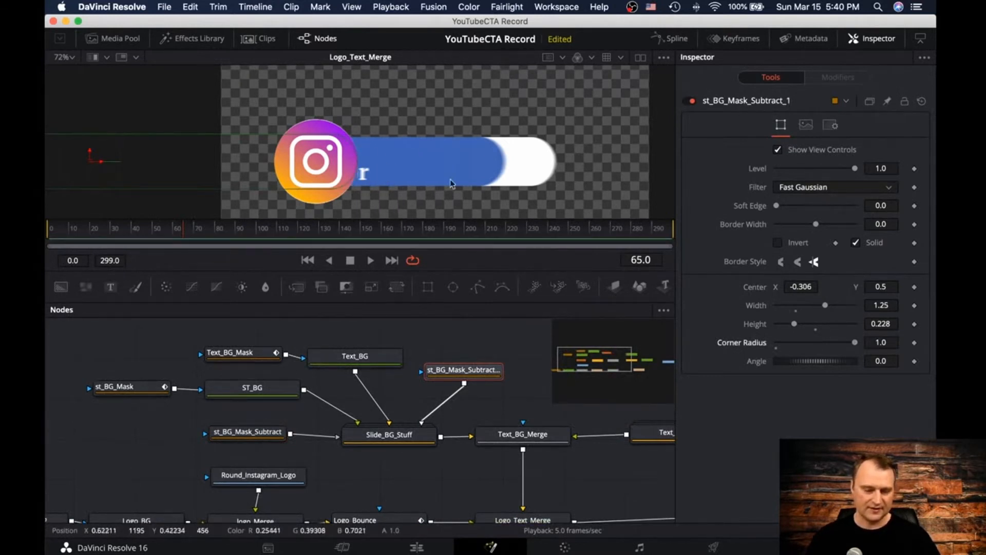
Step: Go to frame 161, where the full text bar is shown, and open the Text_BG gradient background's settings
left_click(254, 357)
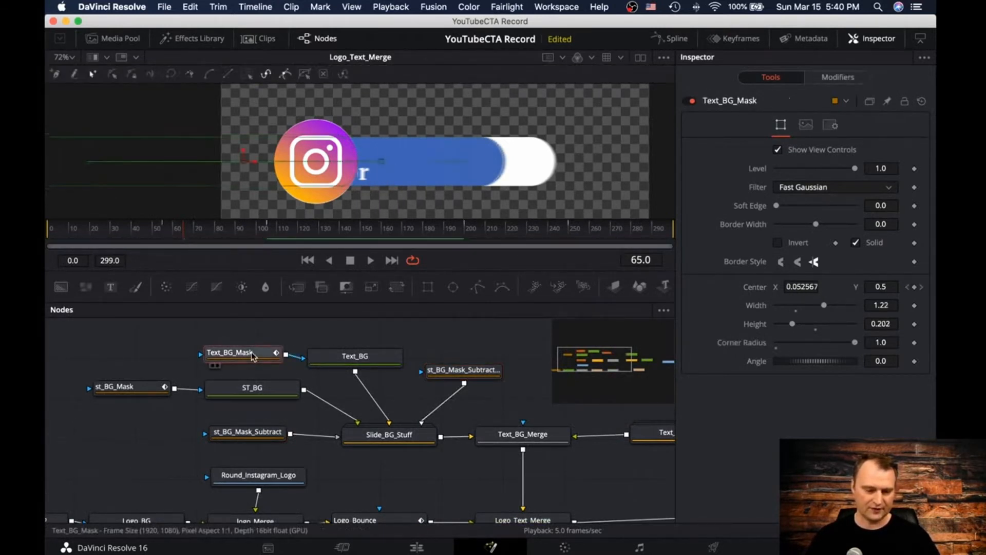
left_click(377, 226)
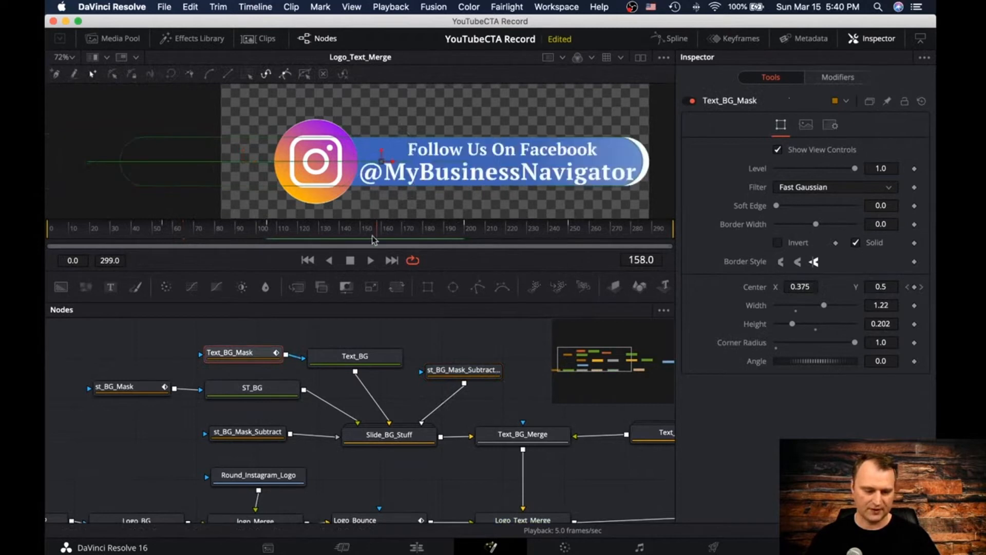
left_click(383, 232)
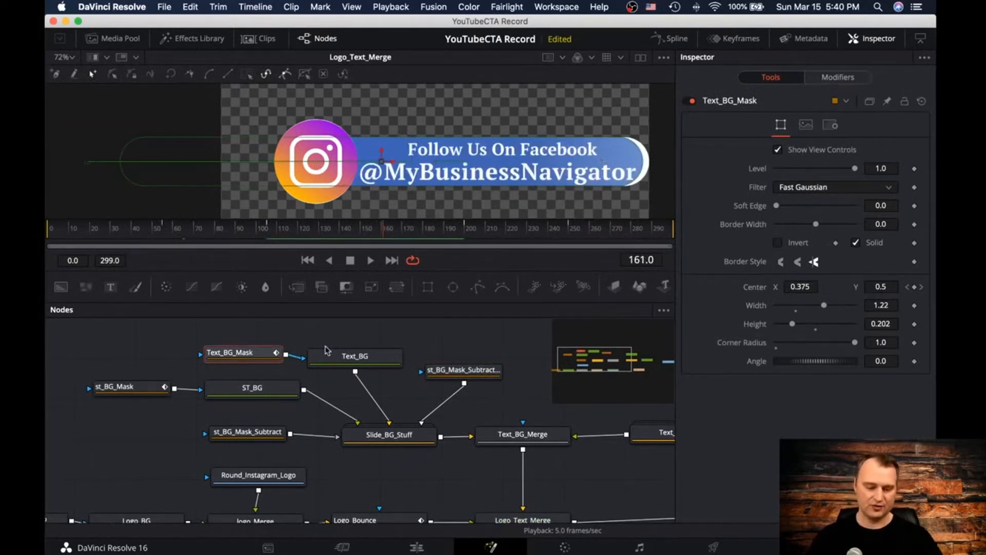
left_click(386, 362)
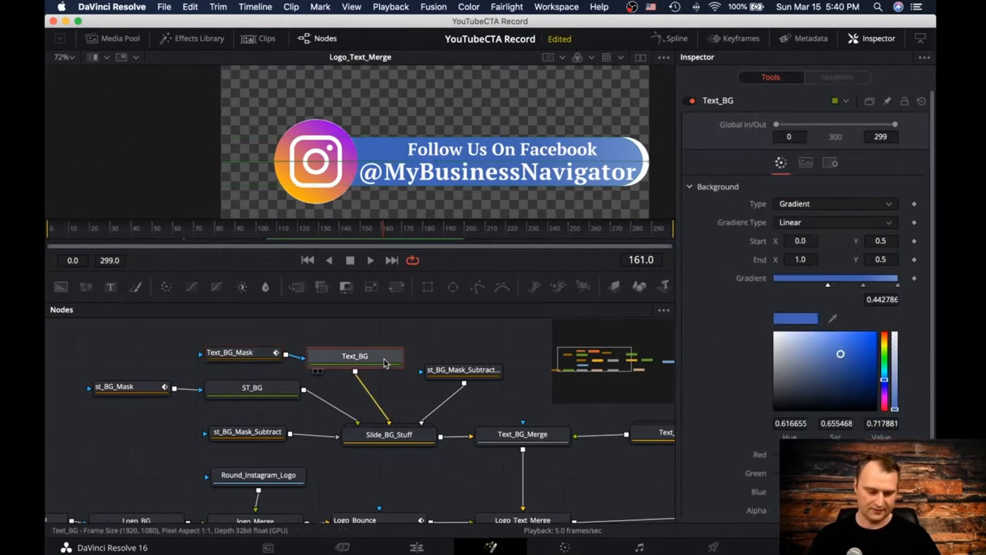
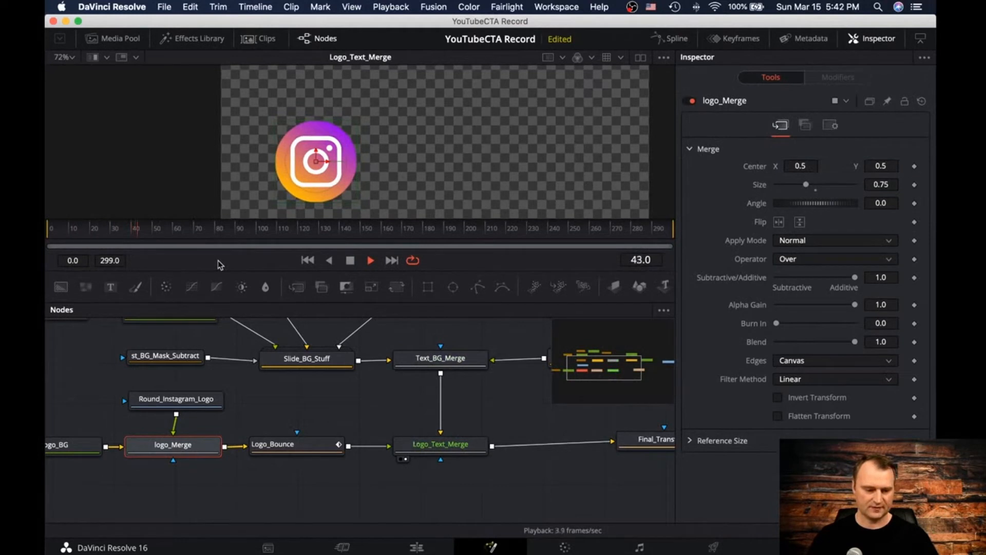
Step: Turn off motion blur for the viewer playback and stop playback at frame 66
right_click(220, 264)
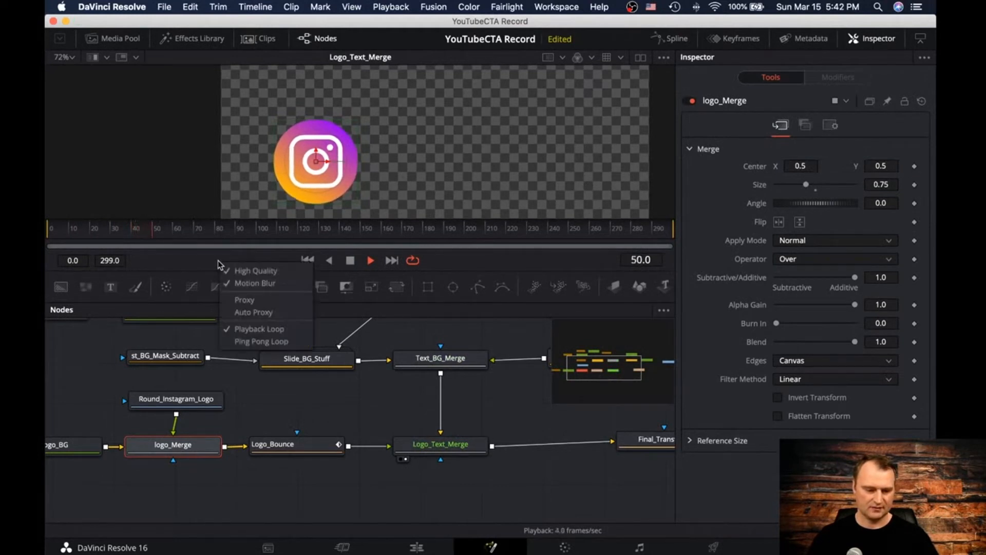
left_click(229, 283)
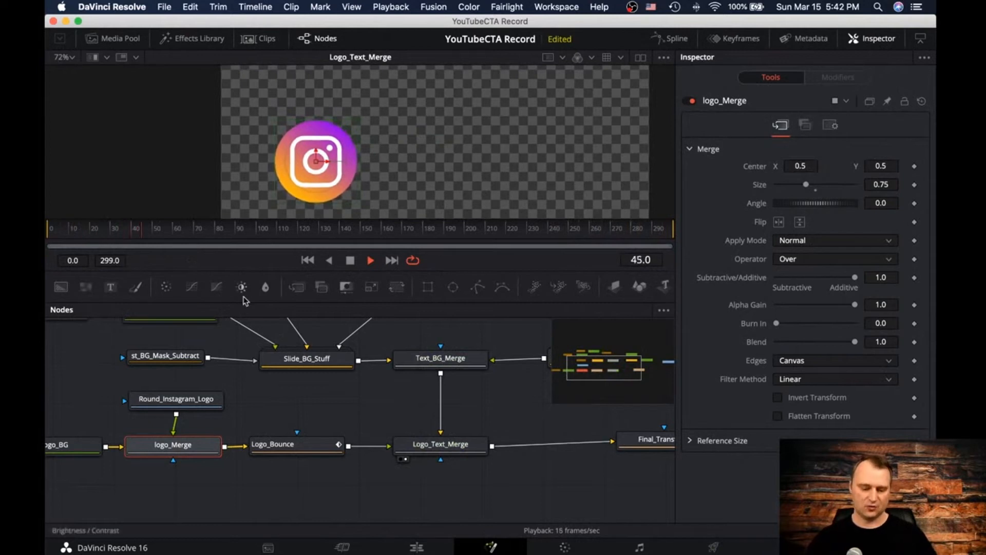
left_click(350, 261)
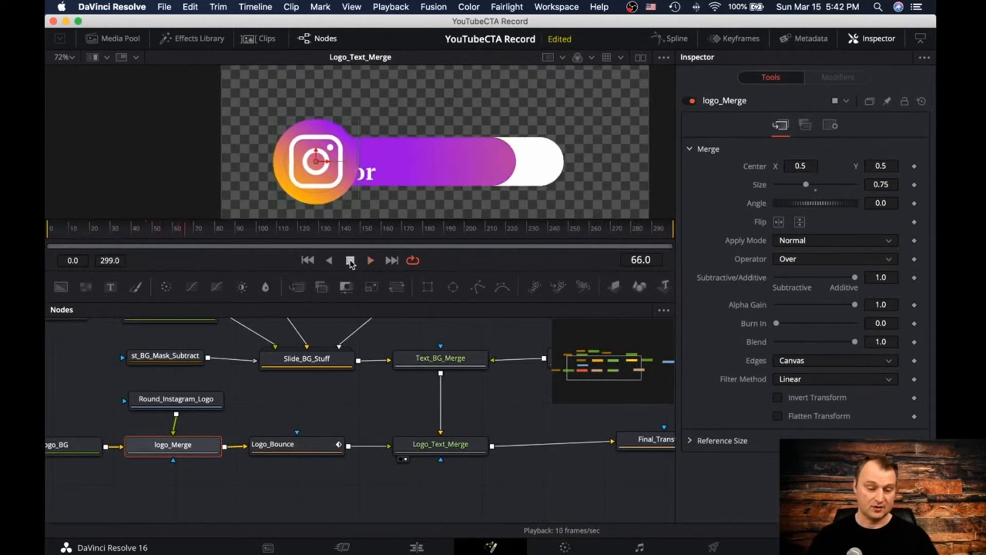
Step: Move MediaOut1 in line after Final_Transform and connect Final_Transform's output to it
scroll(494, 353, "right", 3)
scroll(494, 352, "right", 1)
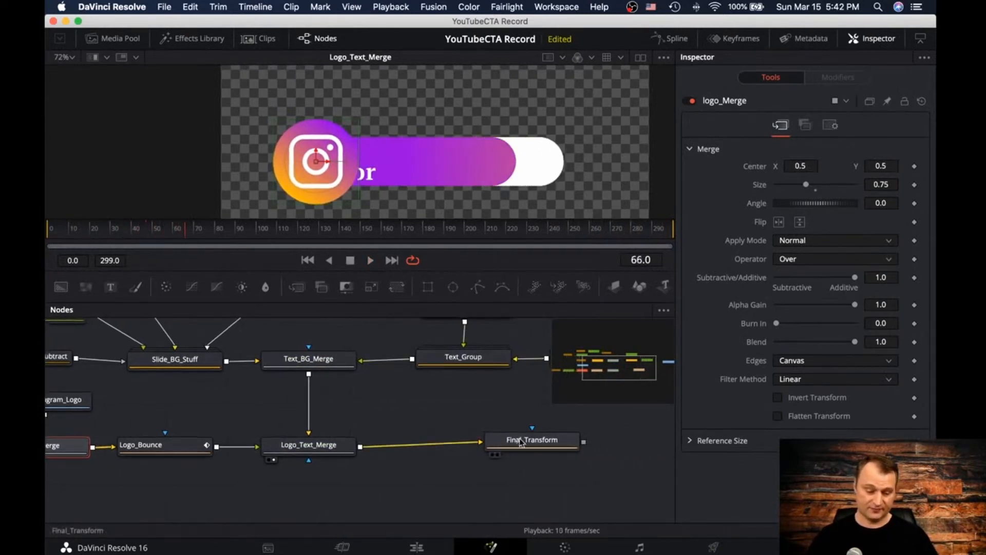
left_click(493, 446)
scroll(532, 434, "right", 5)
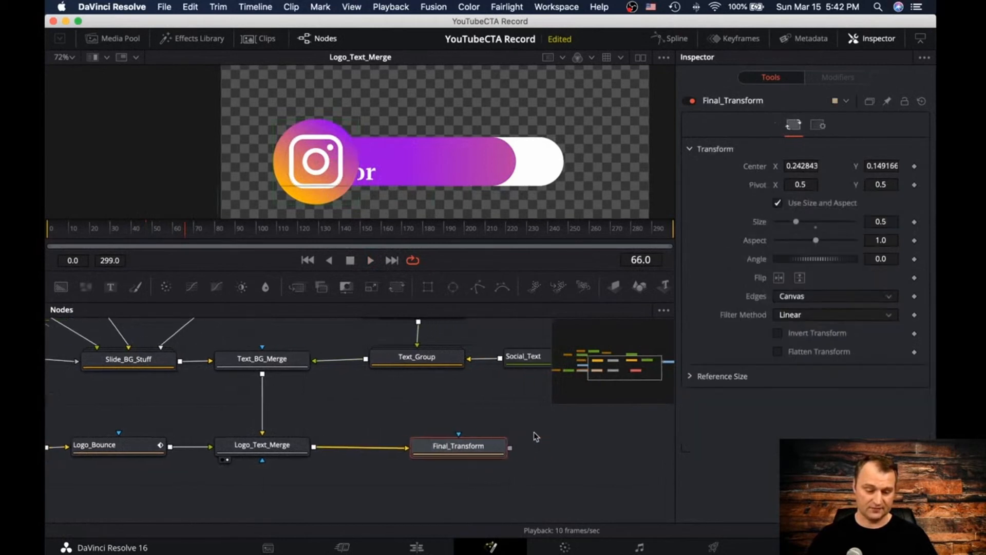
scroll(532, 436, "right", 3)
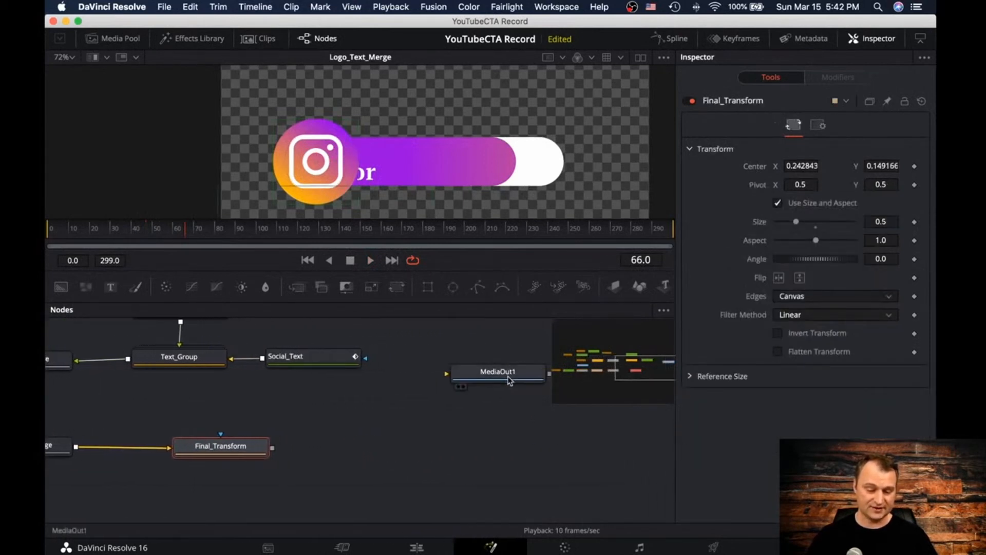
left_click_drag(506, 371, 433, 460)
left_click_drag(263, 458, 385, 457)
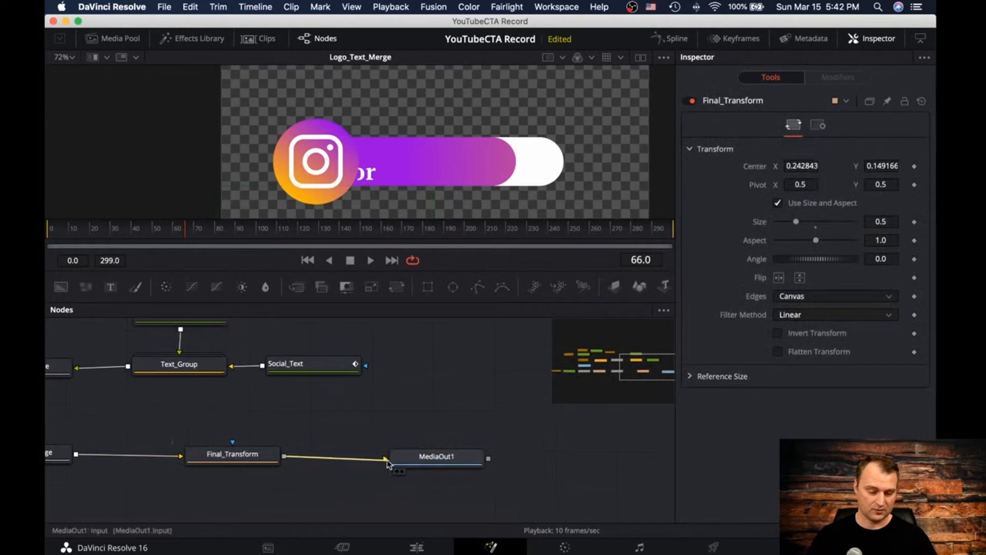
Step: Add a Saver node to Final_Transform's output, place it above MediaOut1, and keep Final_Transform connected to MediaOut1
left_click(254, 457)
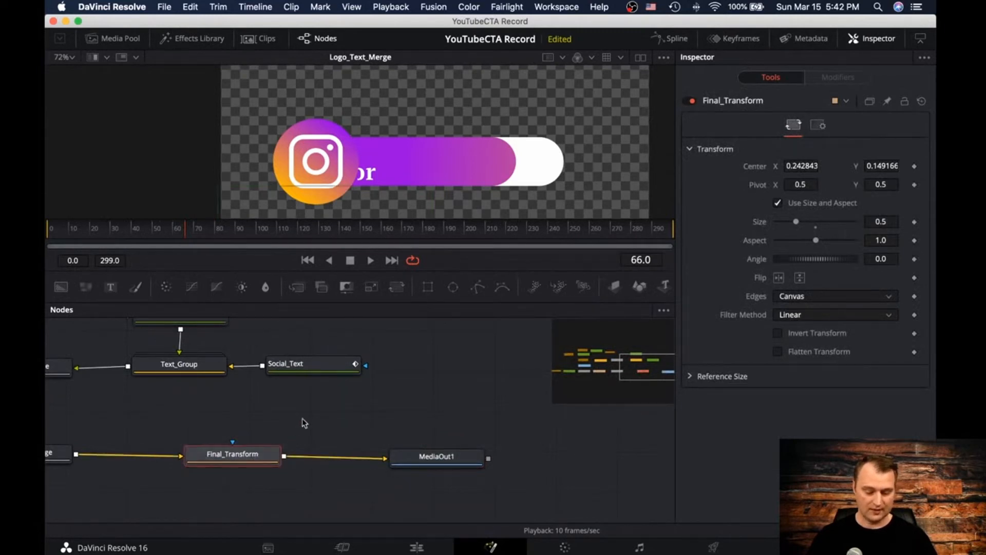
key("shift+space")
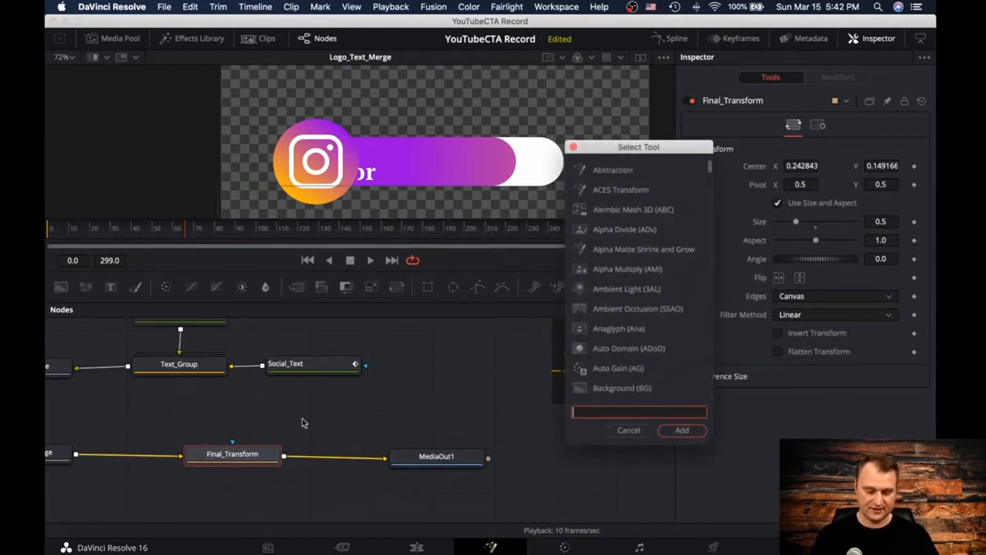
type("saver")
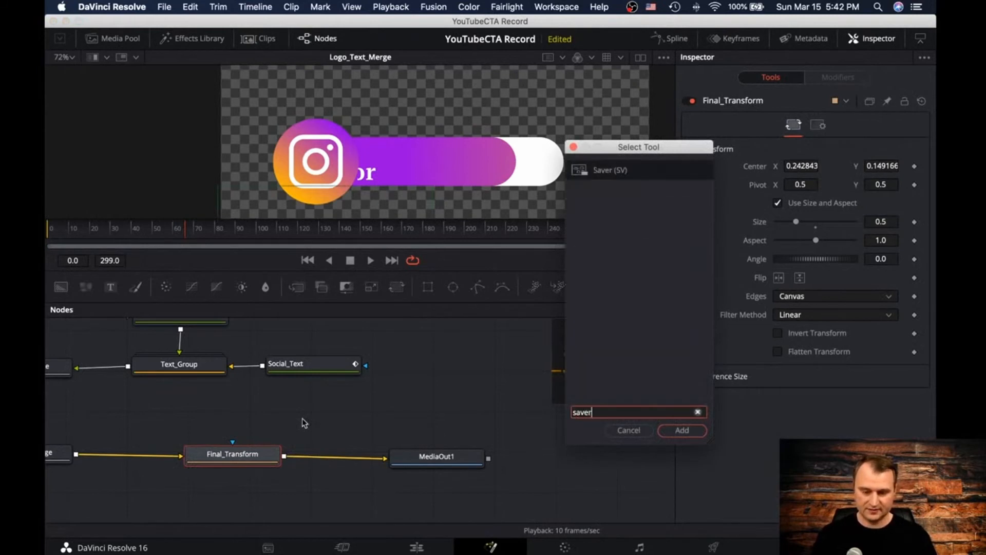
key("Return")
left_click_drag(329, 455, 403, 398)
left_click_drag(241, 458, 427, 454)
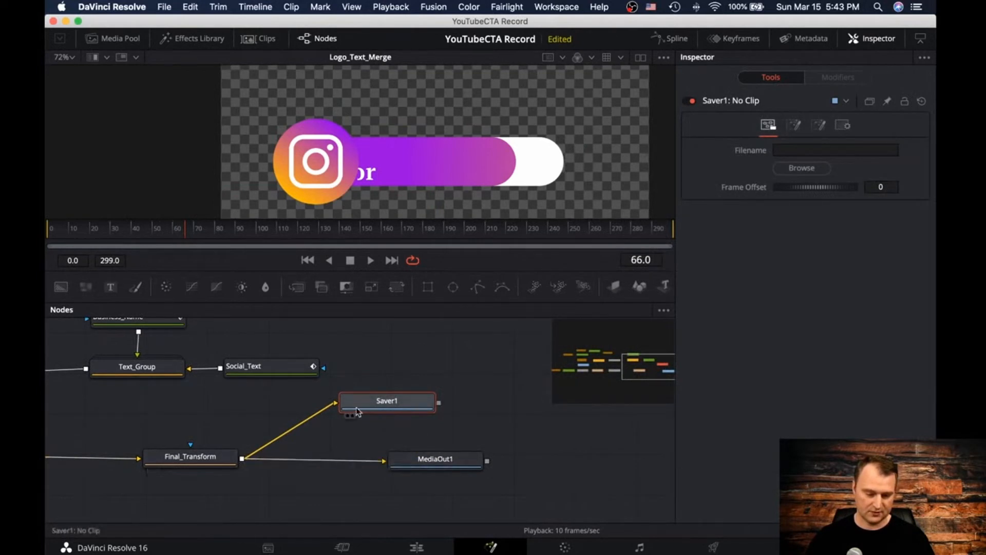
Step: Browse for the Saver's output location and go to the YouTube CTA folder within Movies
left_click(802, 167)
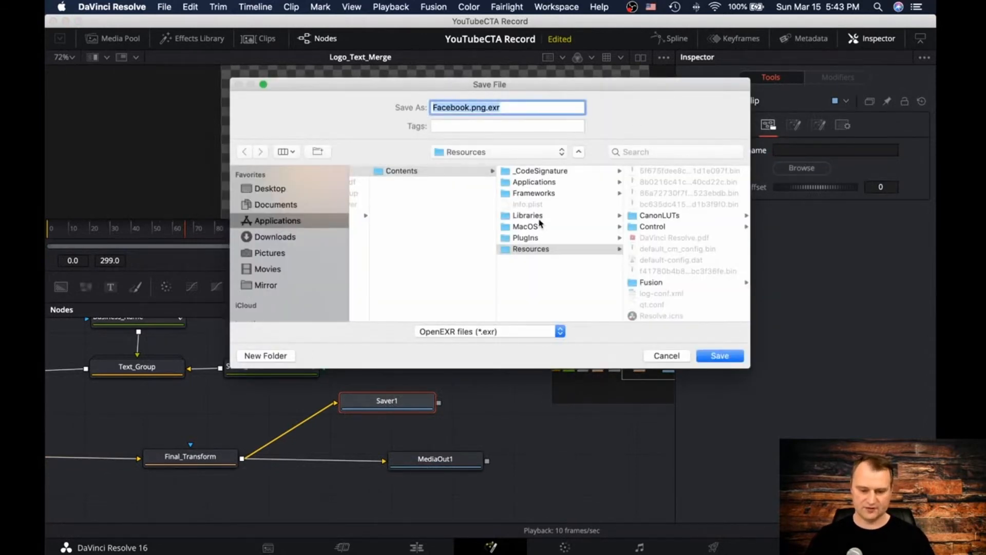
scroll(398, 220, "left", 4)
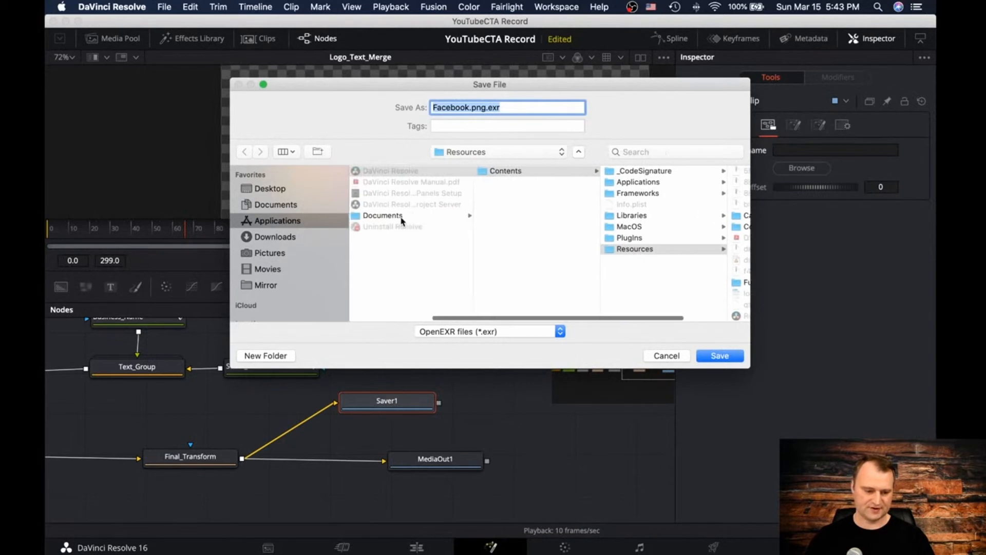
left_click(272, 273)
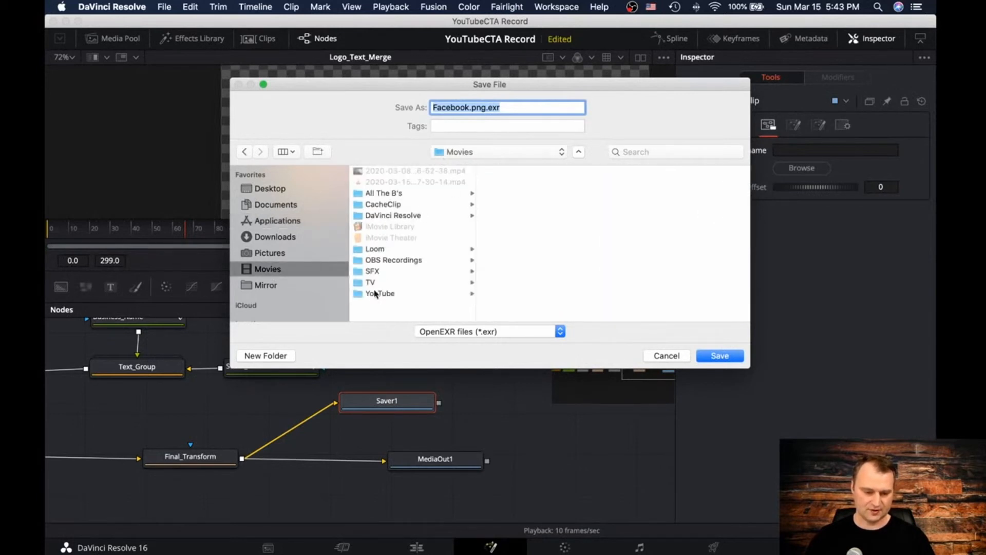
left_click(375, 294)
key("Escape")
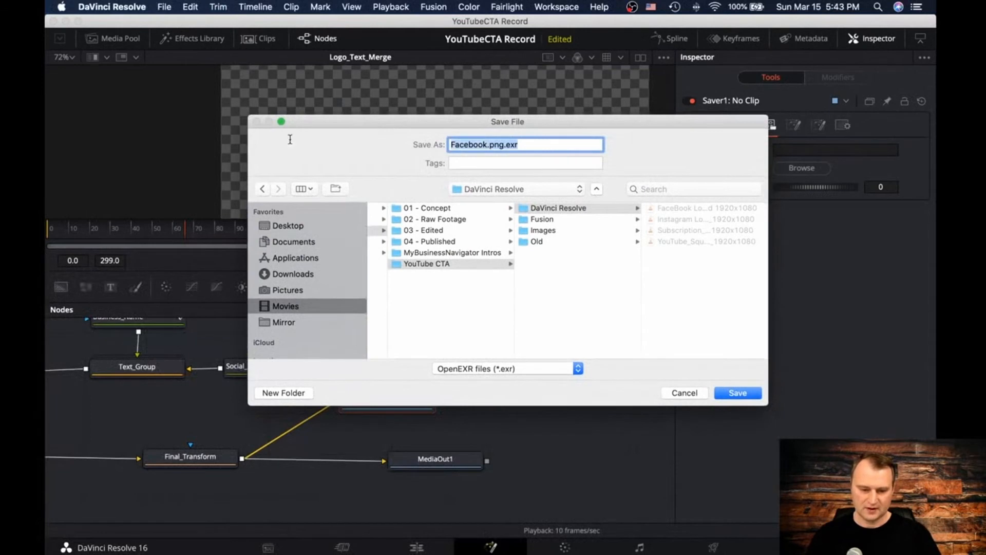
Step: Name the Saver's output file Instagram Logo _Round and save it in the Fusion folder
type("Ins")
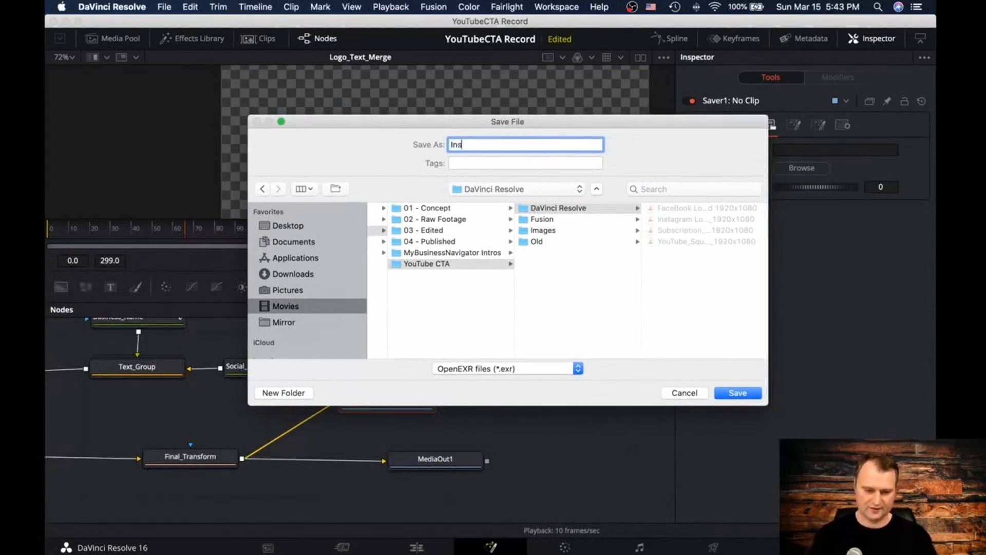
type("tagram")
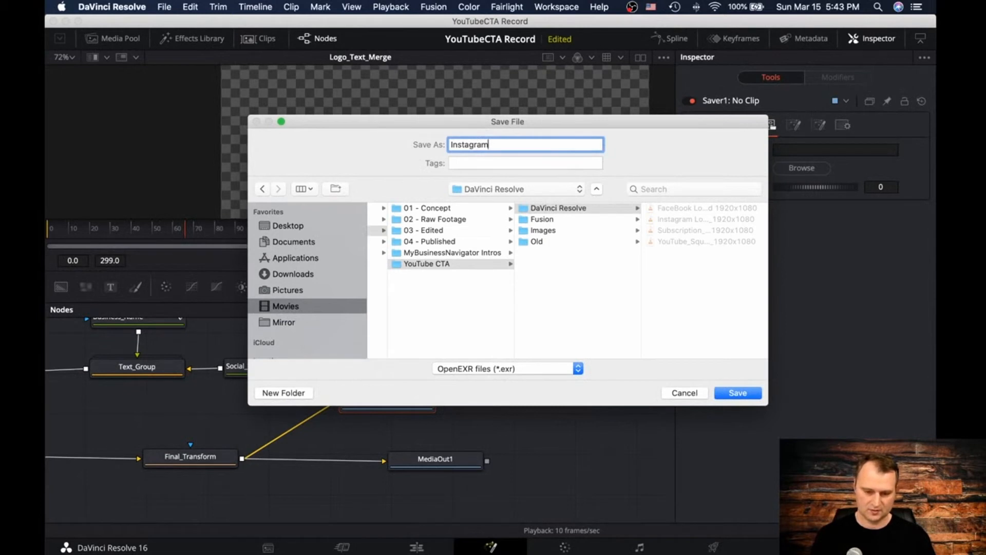
type("Log")
key("BackSpace")
key("BackSpace")
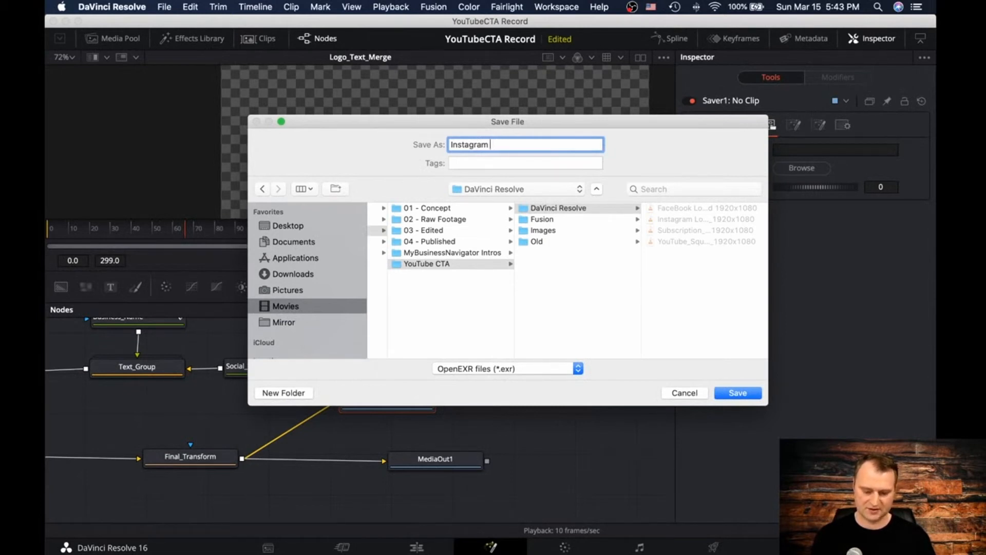
type("Logo _Round")
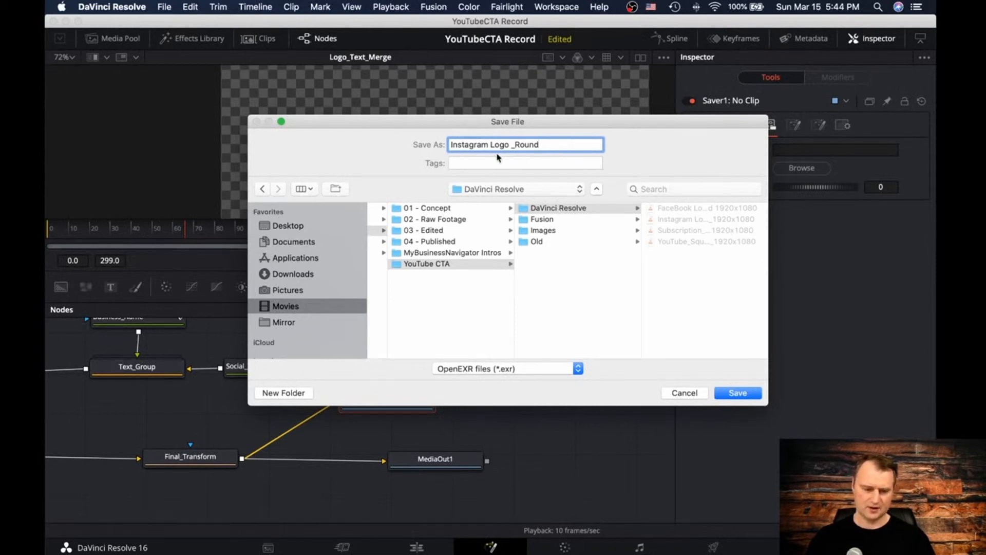
left_click(544, 219)
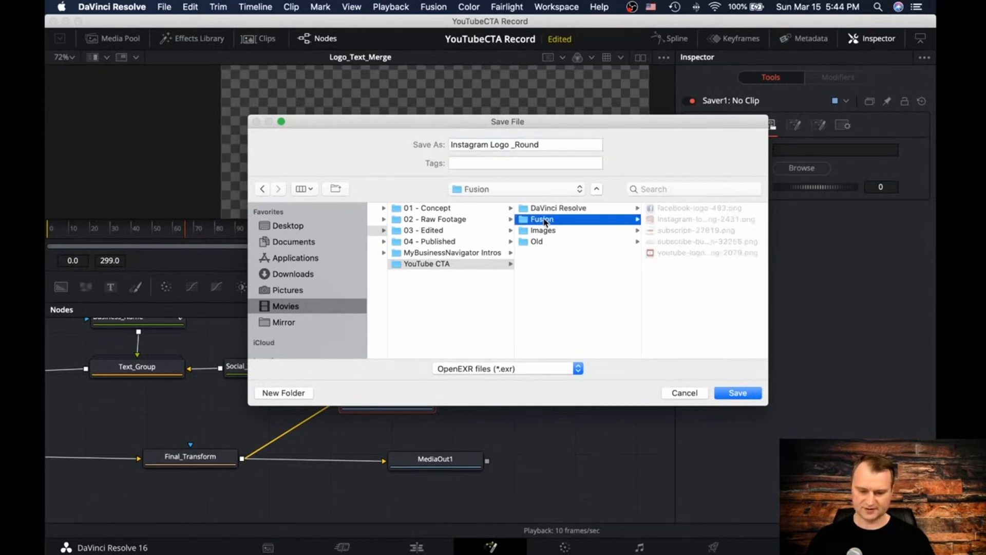
left_click(744, 399)
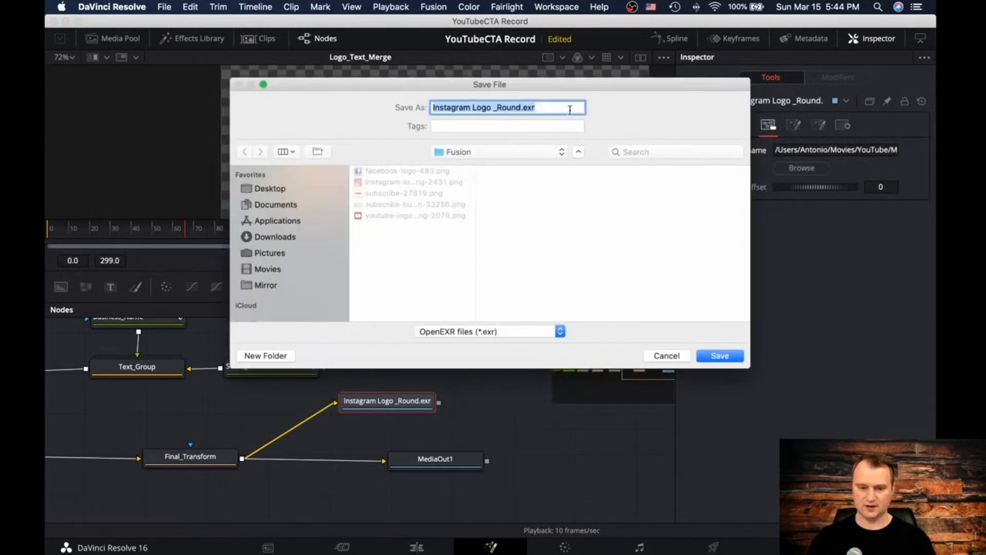
Step: Change the Saver's output to All Files and rename the file Instagram Logo _Round.png
left_click(562, 330)
left_click(513, 343)
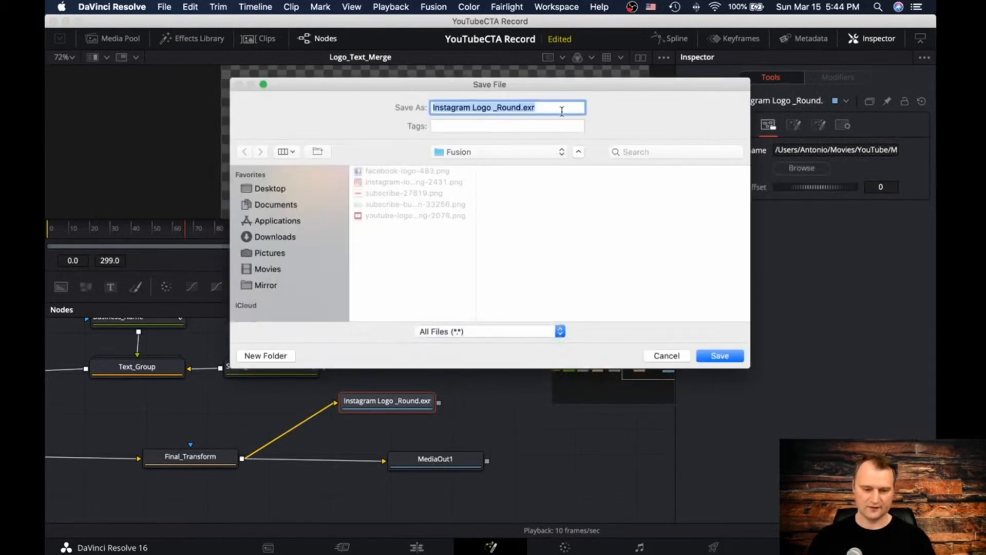
left_click(560, 105)
key("BackSpace")
key("BackSpace")
key("BackSpace")
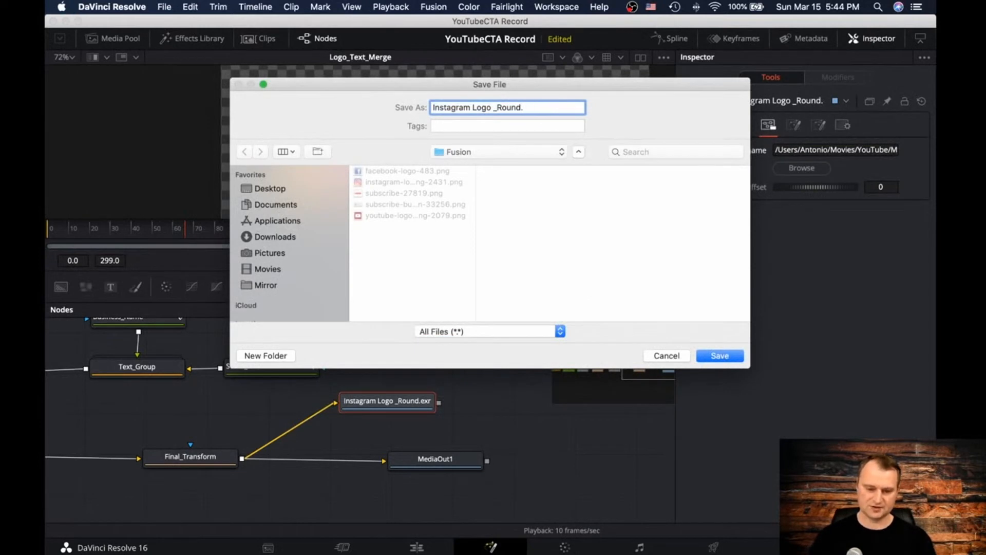
type(".png")
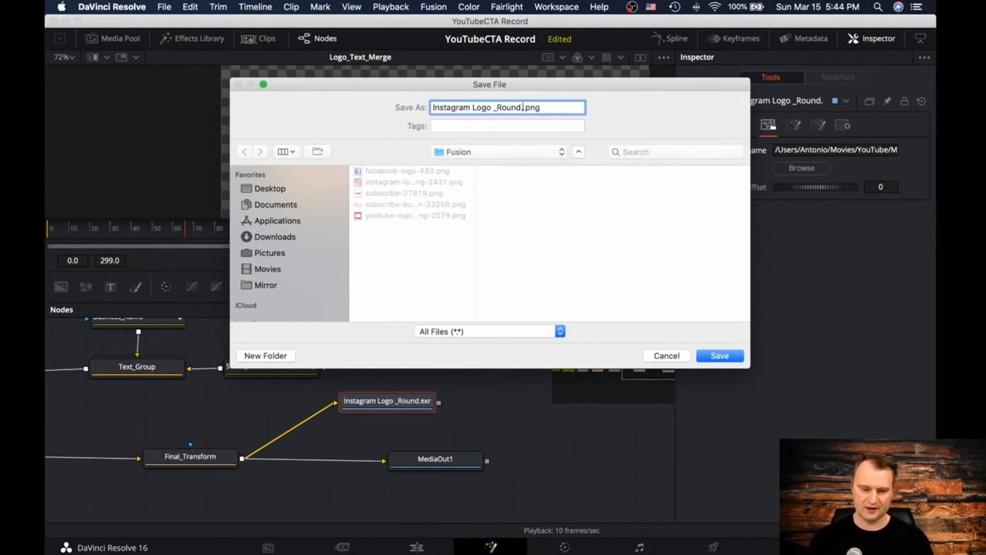
key("BackSpace")
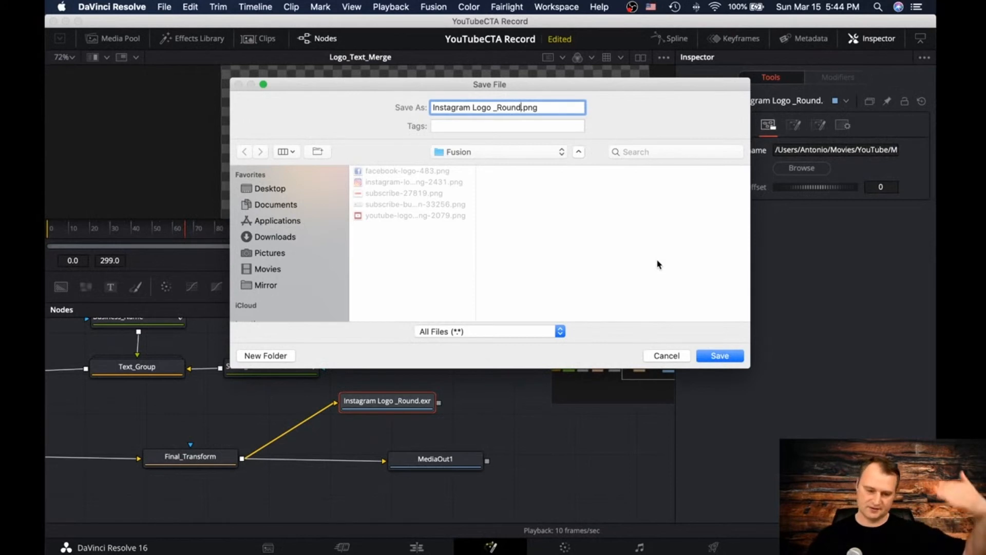
left_click(734, 362)
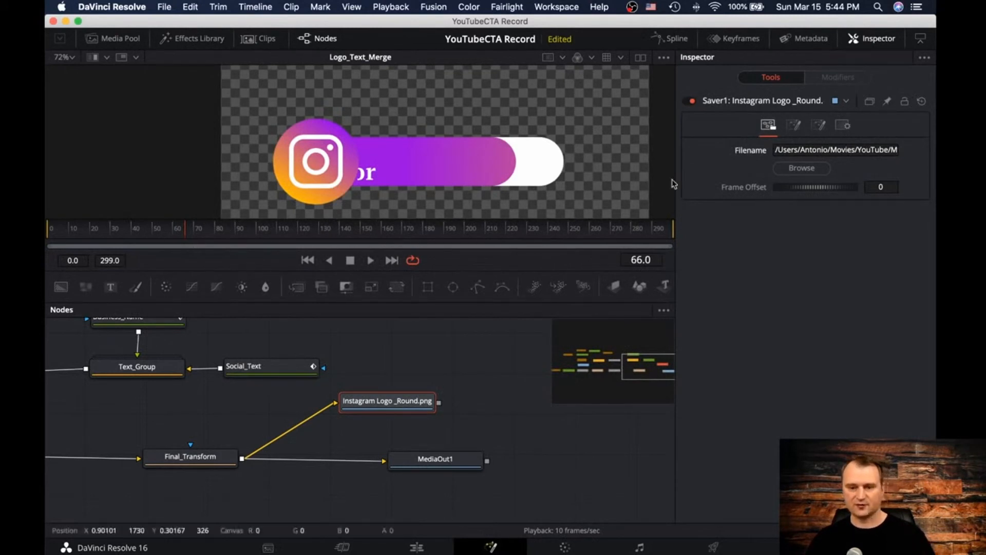
Step: Check the installed DaVinci Resolve version in the program's About information
left_click(419, 457)
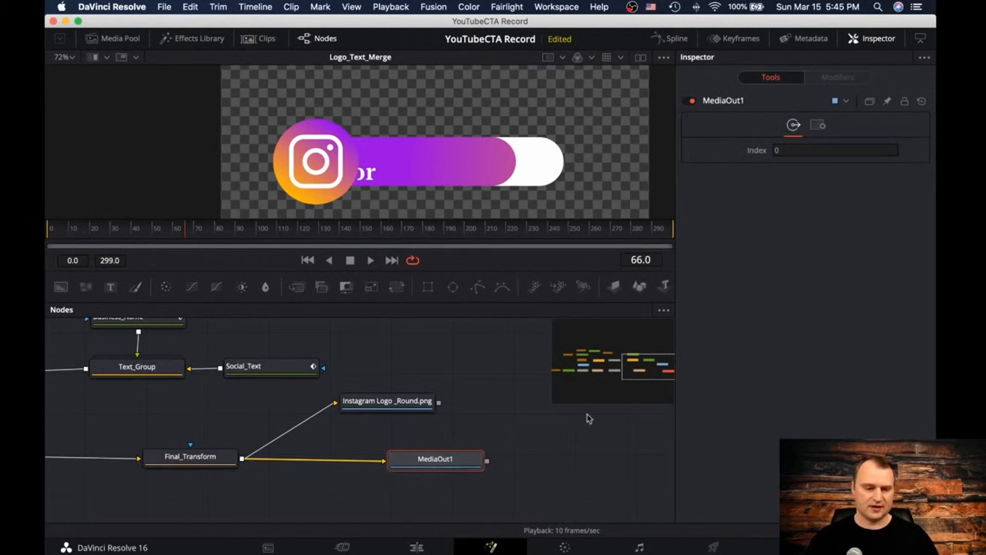
left_click(605, 7)
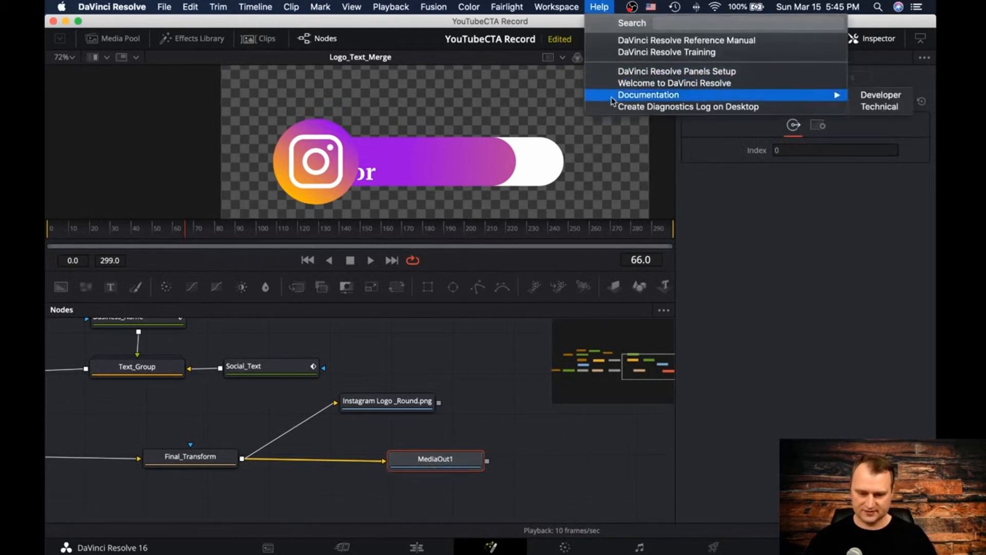
mouse_move(125, 8)
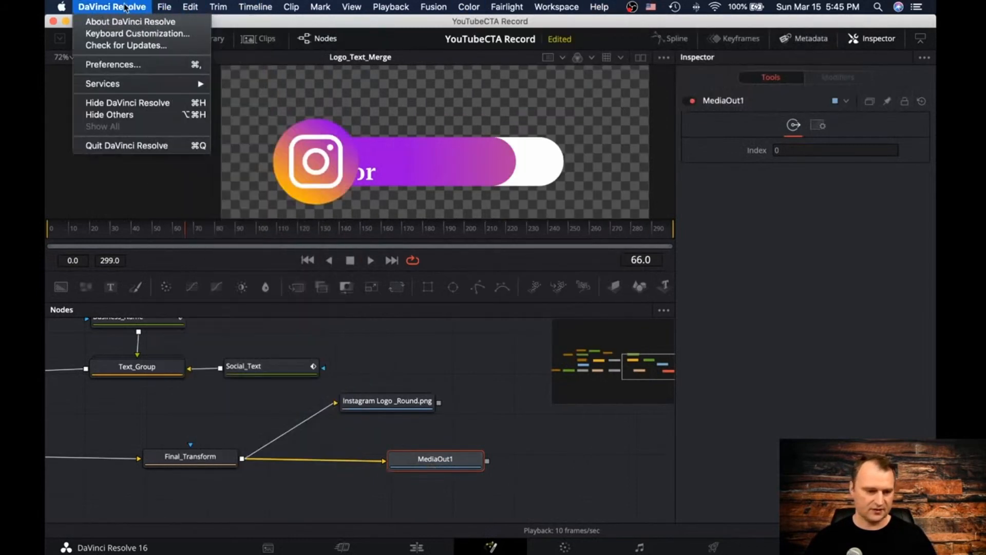
left_click(144, 23)
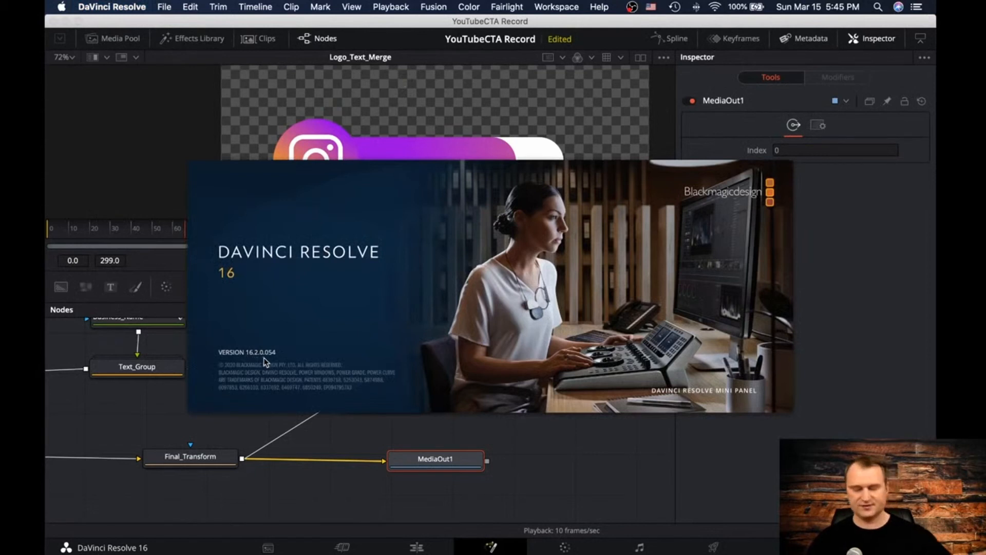
left_click(862, 318)
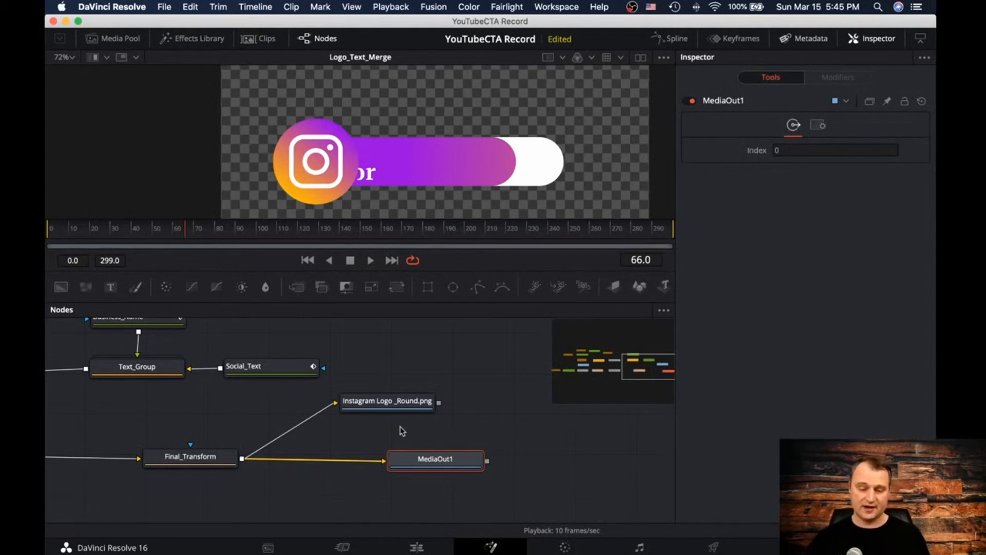
Step: Select the Instagram Logo _Round.png saver and locate the Render All Savers command without running it
left_click(403, 406)
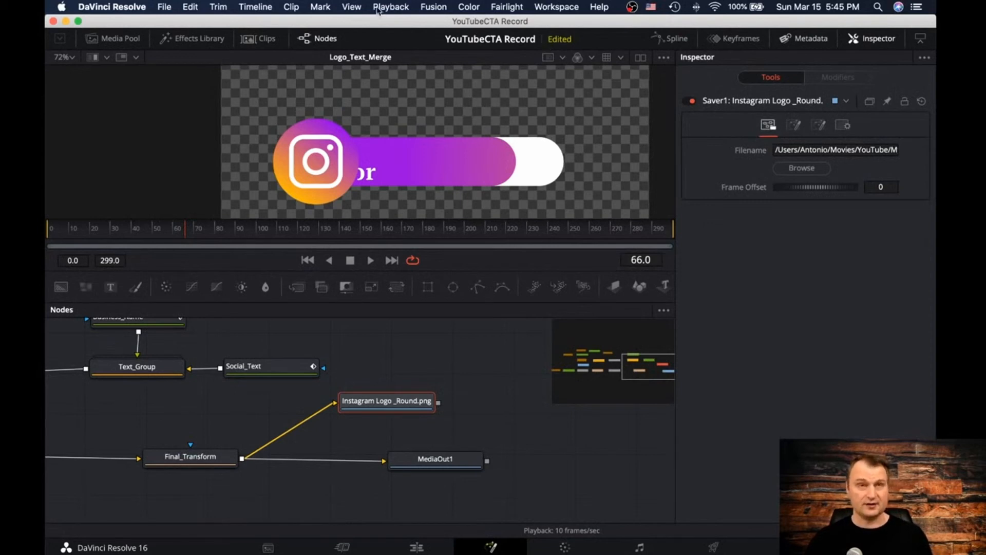
left_click(444, 8)
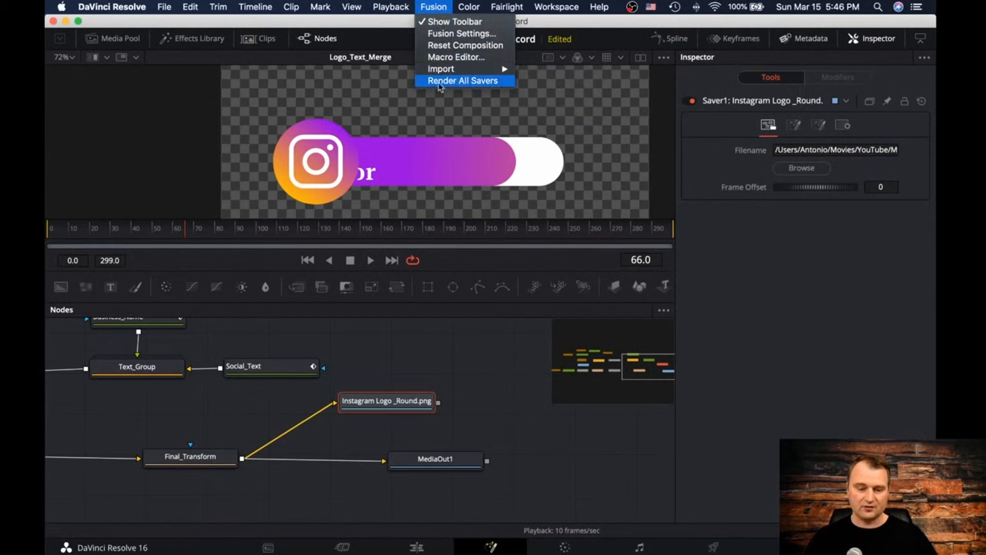
left_click(367, 356)
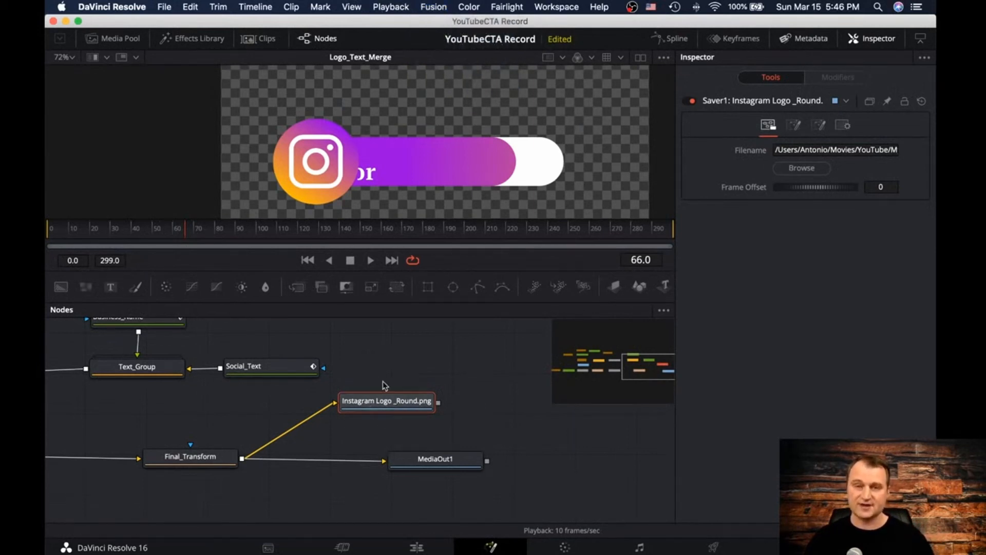
Step: Move the Instagram_Round edit timeline's playhead to 00:00:00:00 and open the Deliver page
left_click(415, 547)
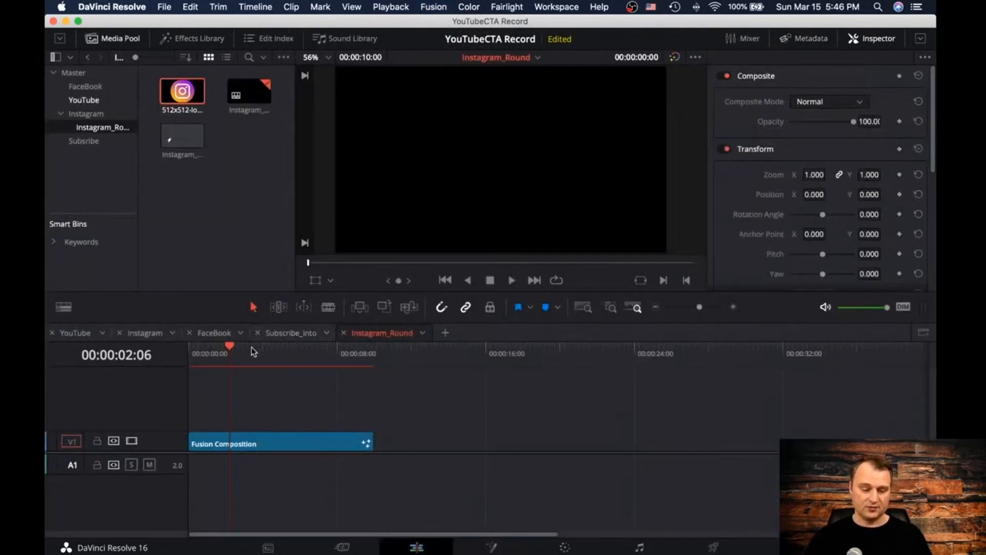
left_click_drag(231, 350, 189, 350)
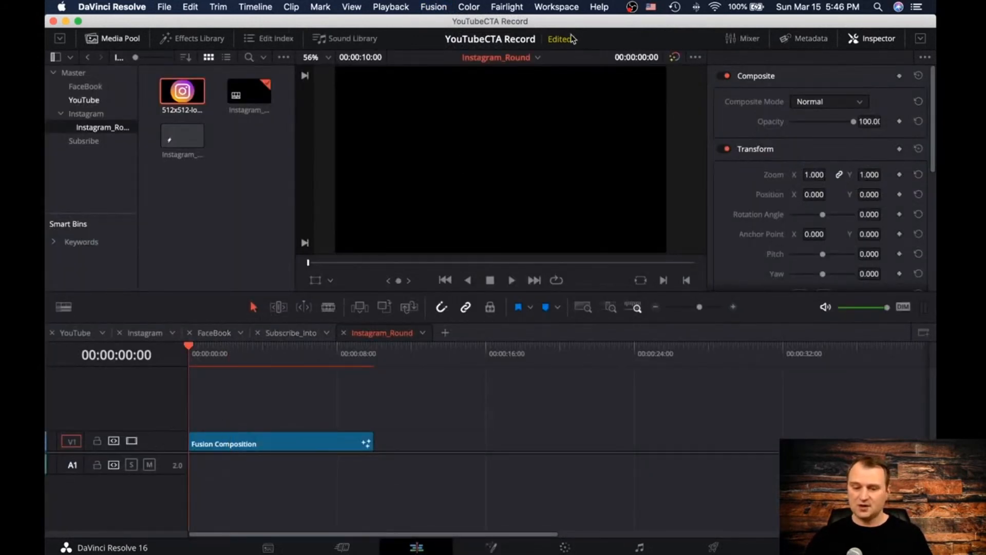
left_click(718, 548)
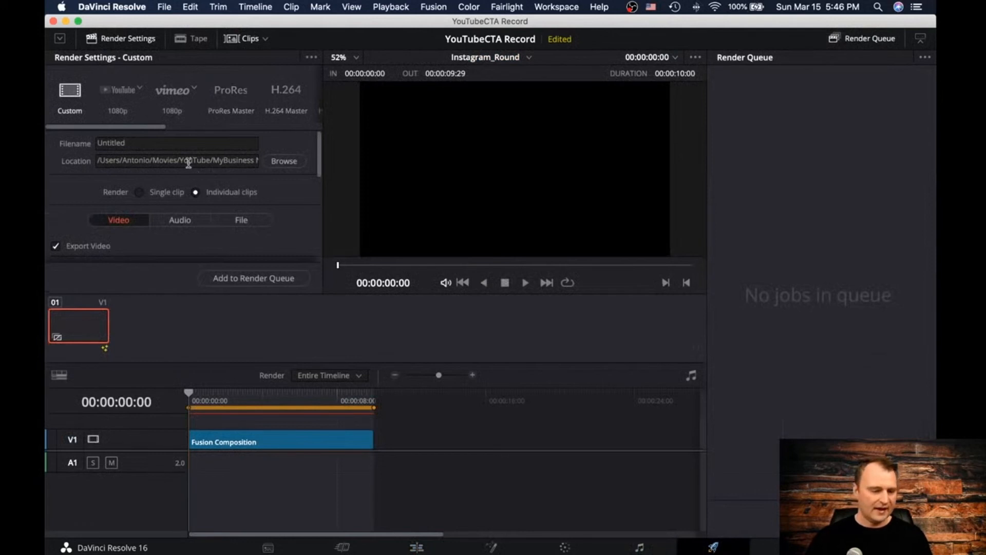
Step: Review the video formats available in the custom render settings, leaving QuickTime selected
left_click(140, 145)
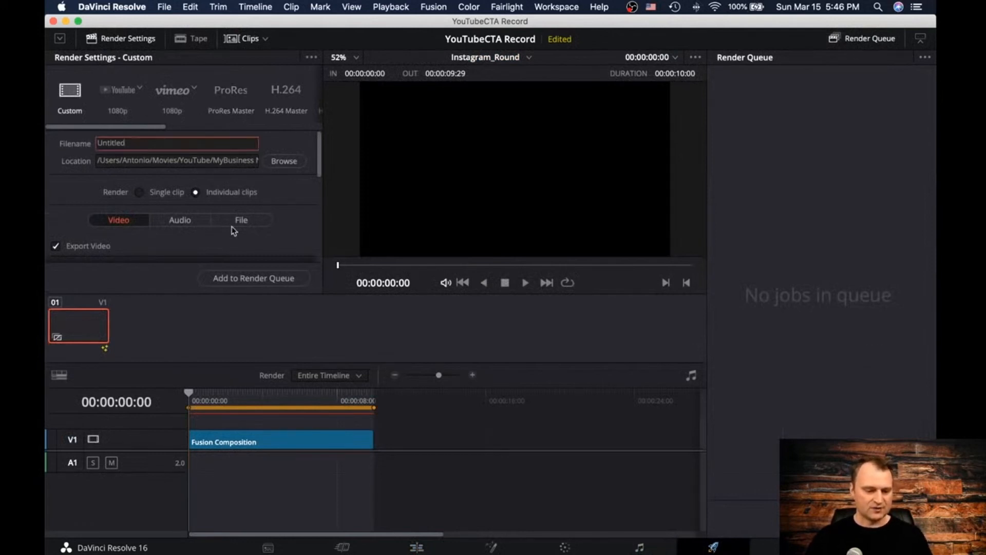
scroll(233, 230, "down", 5)
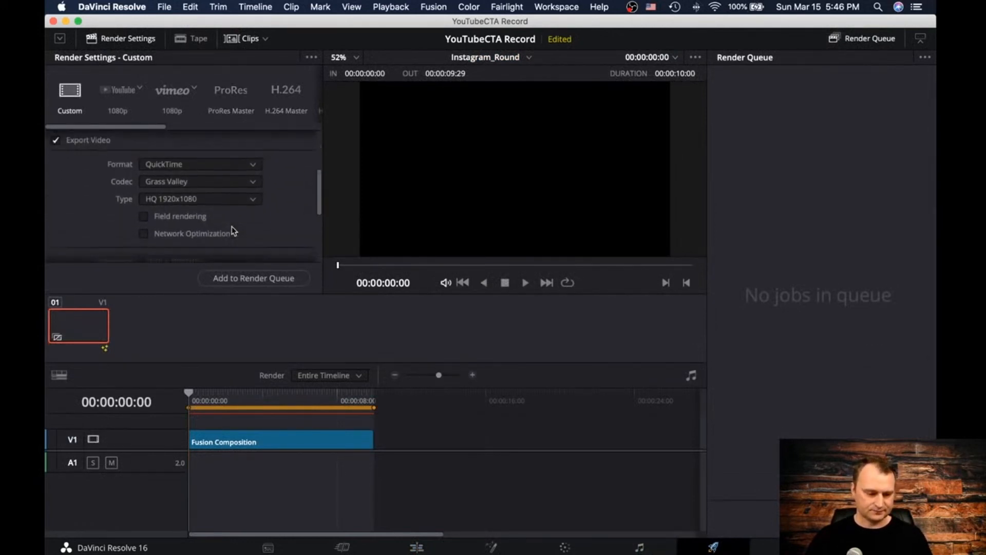
left_click(253, 164)
left_click(255, 164)
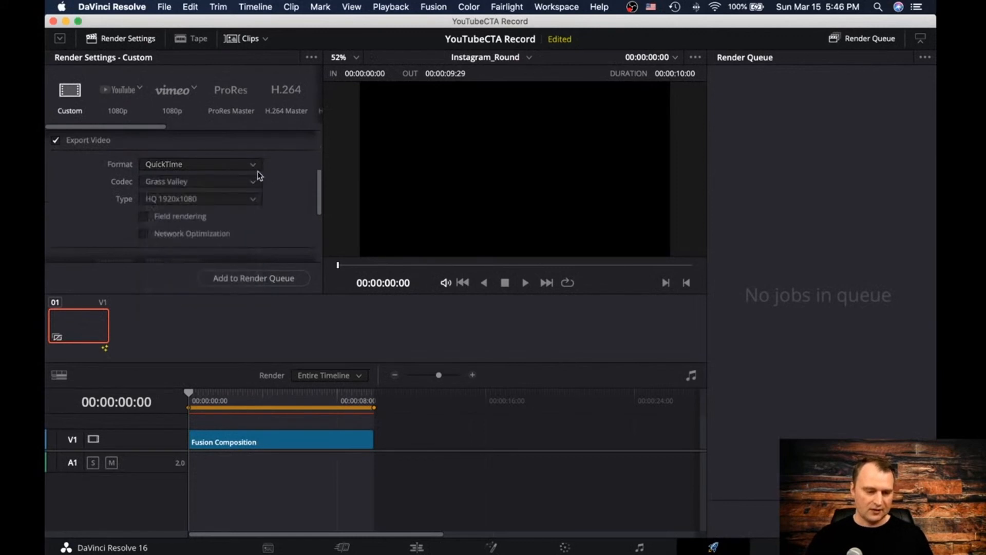
left_click(253, 165)
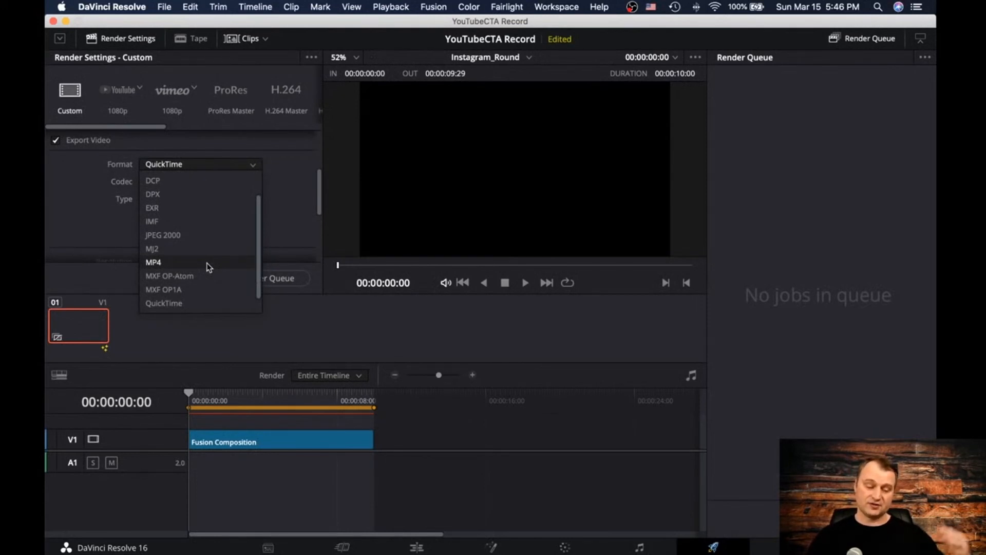
left_click(295, 187)
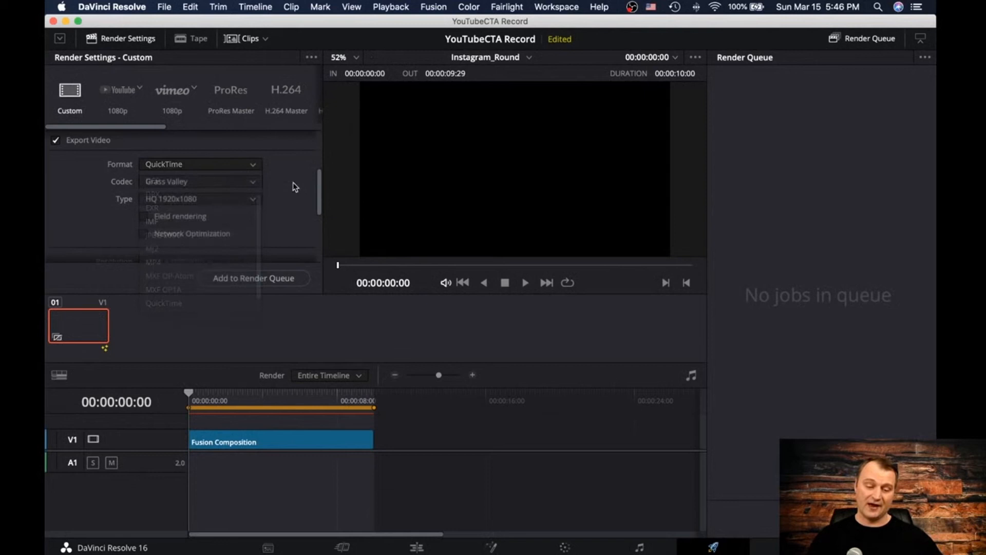
Step: Set the QuickTime codec to H.264 and examine its resolution, quality and key frame options for an alpha export setting
left_click(254, 185)
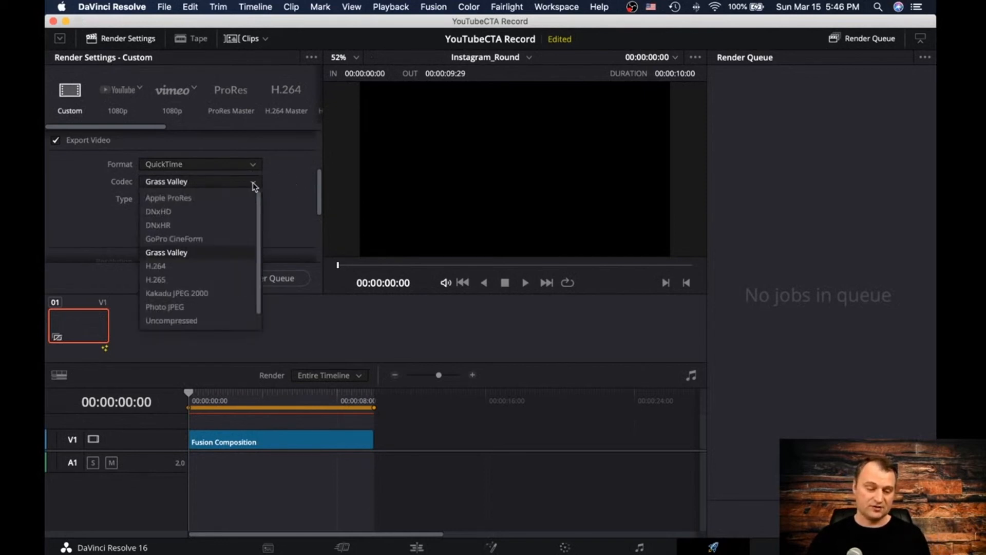
left_click(208, 267)
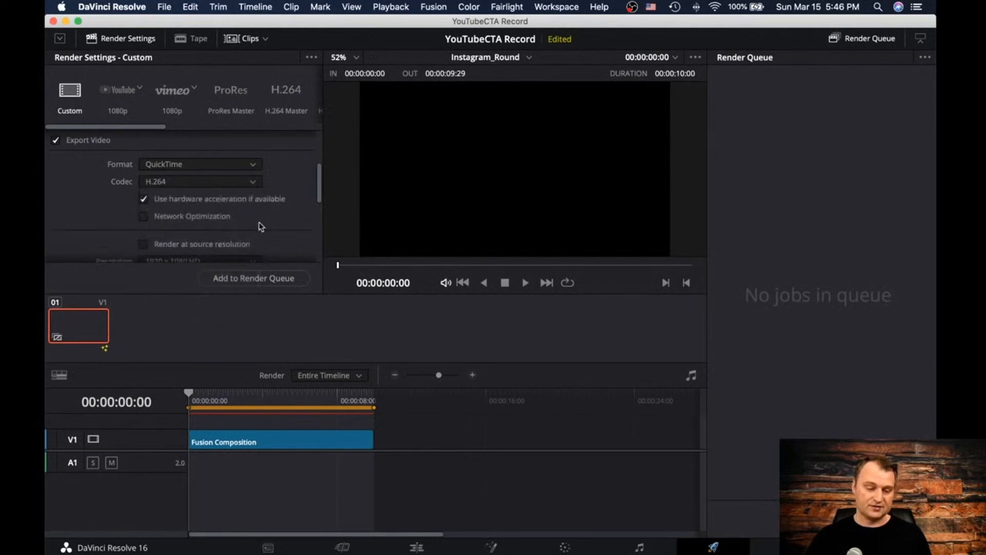
scroll(259, 222, "down", 5)
scroll(259, 222, "up", 3)
scroll(258, 222, "down", 2)
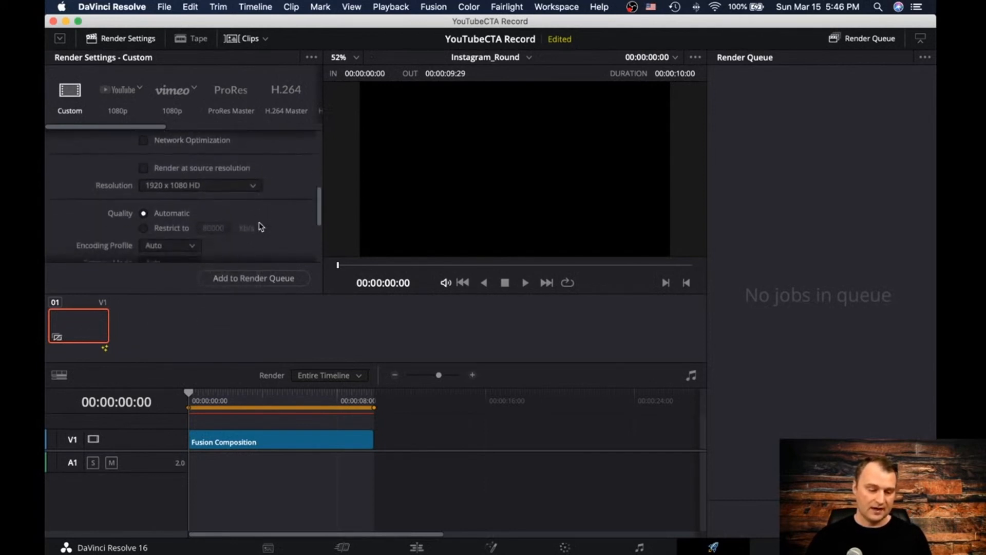
scroll(259, 222, "up", 6)
scroll(259, 221, "up", 2)
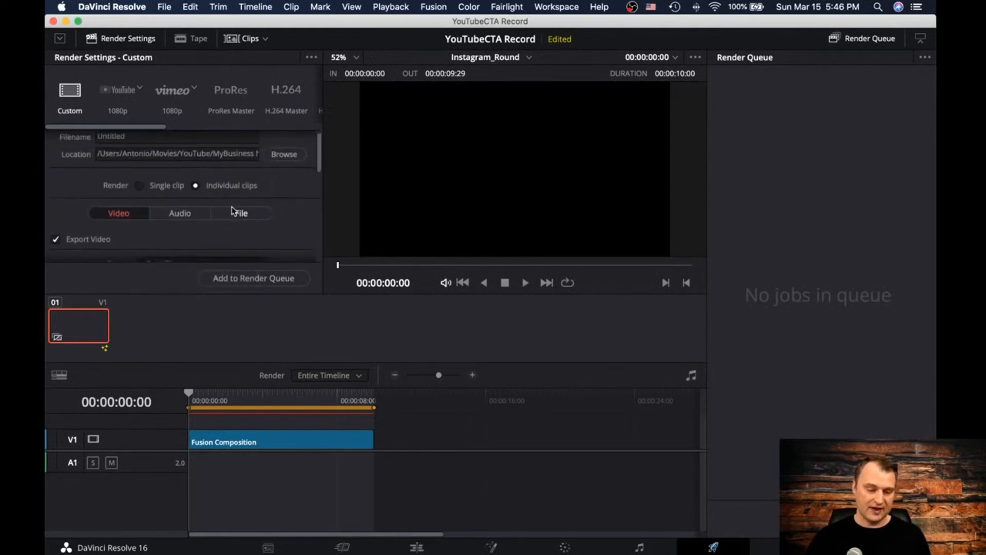
scroll(237, 212, "down", 5)
scroll(234, 210, "down", 5)
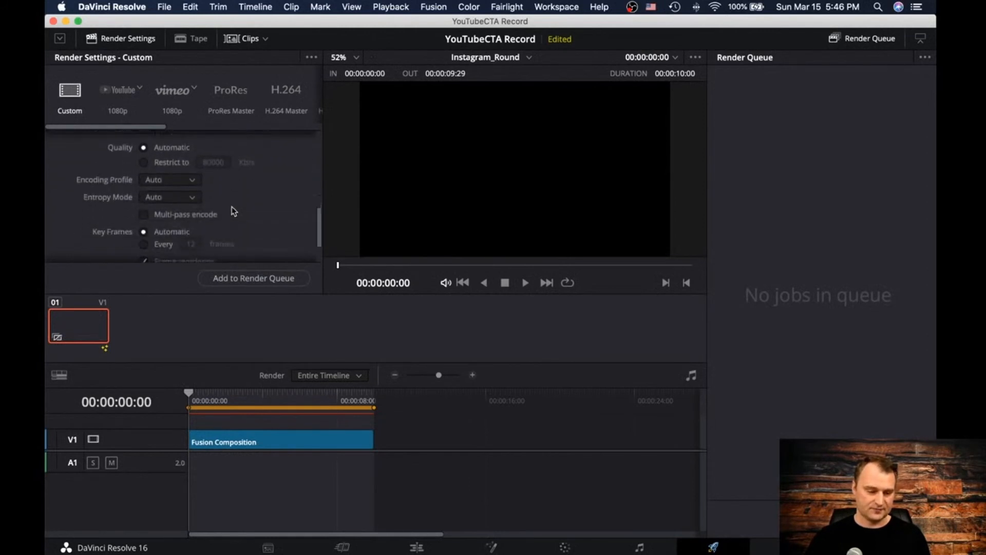
scroll(234, 211, "down", 1)
scroll(234, 210, "up", 3)
scroll(234, 211, "down", 1)
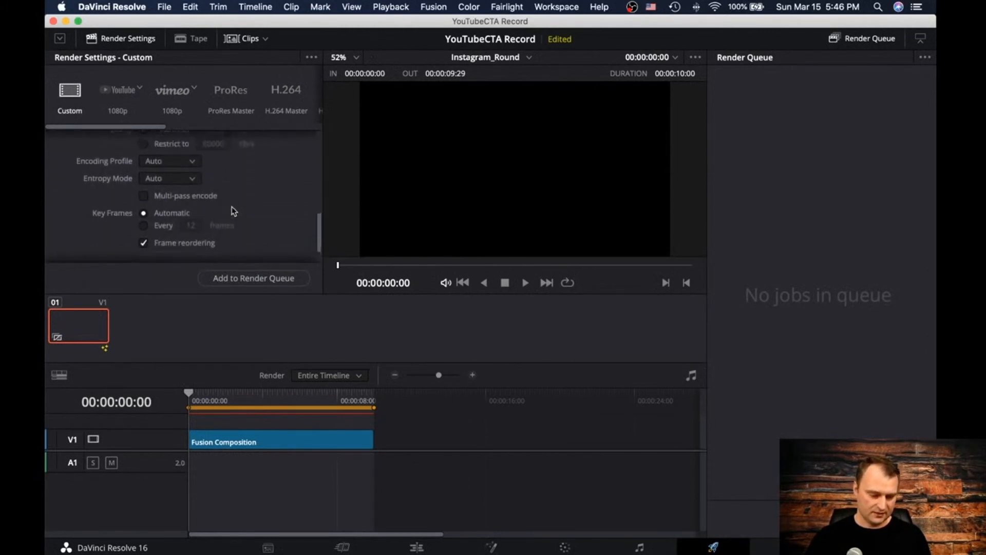
scroll(234, 211, "up", 3)
scroll(233, 210, "up", 3)
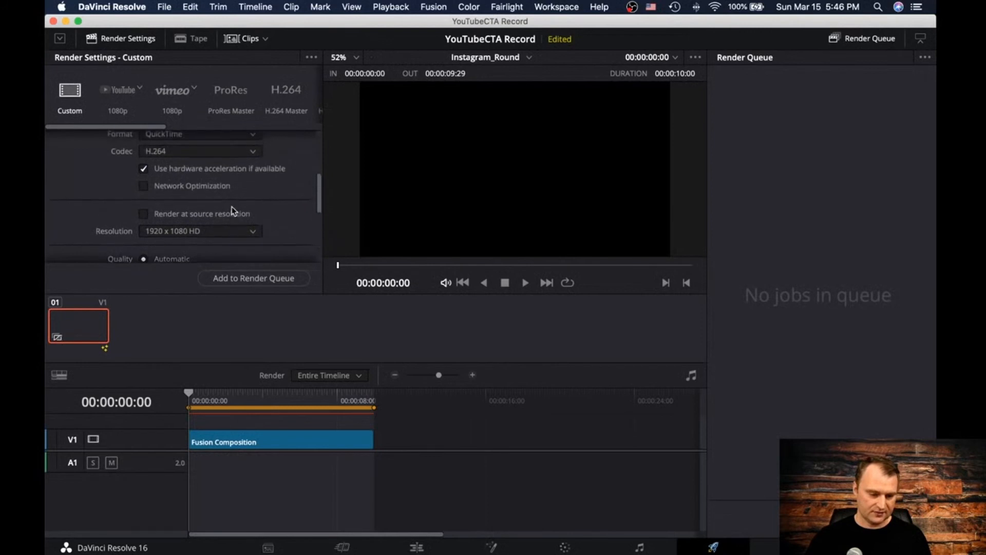
scroll(288, 200, "up", 3)
scroll(285, 195, "down", 2)
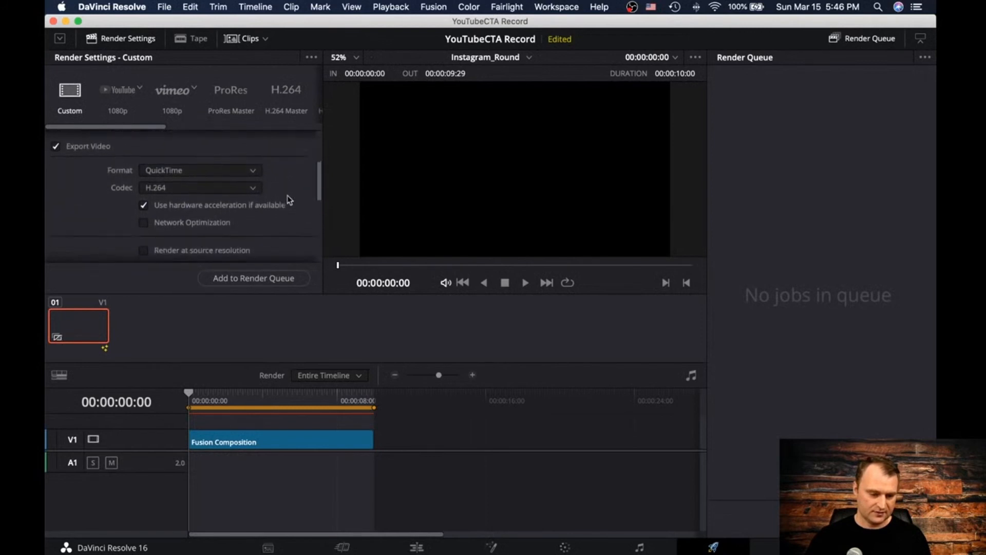
Step: Set the video codec to Grass Valley and enable Export Alpha
left_click(254, 169)
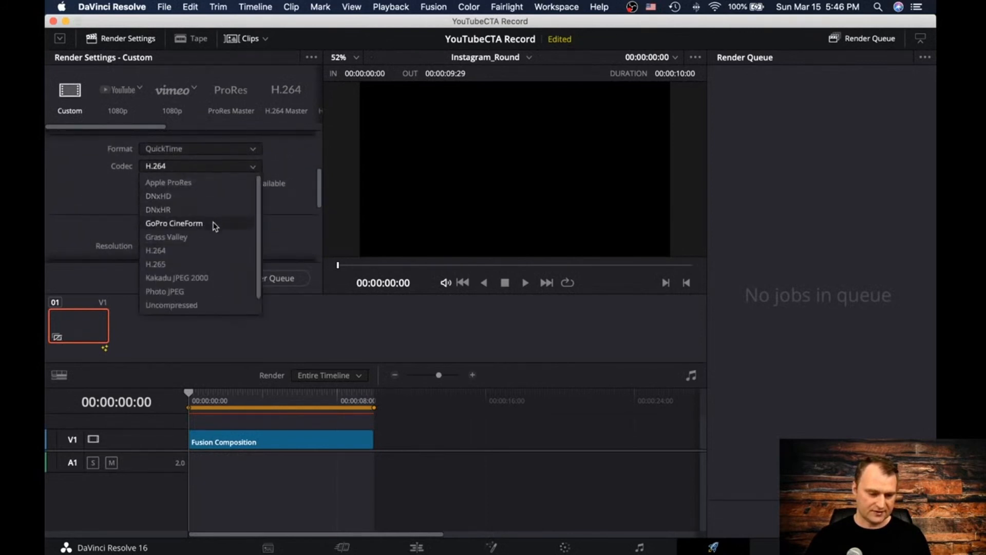
left_click(205, 236)
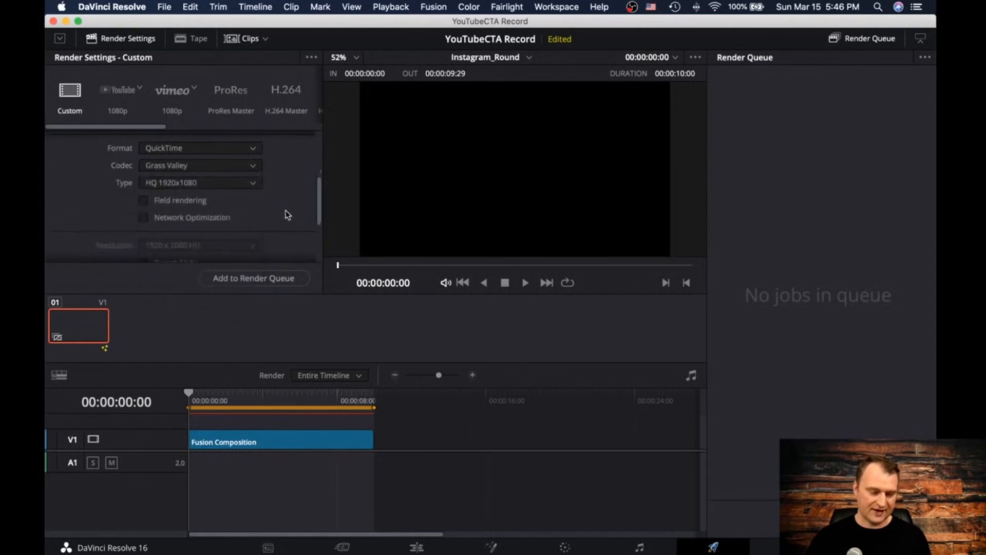
scroll(287, 213, "down", 4)
left_click(155, 189)
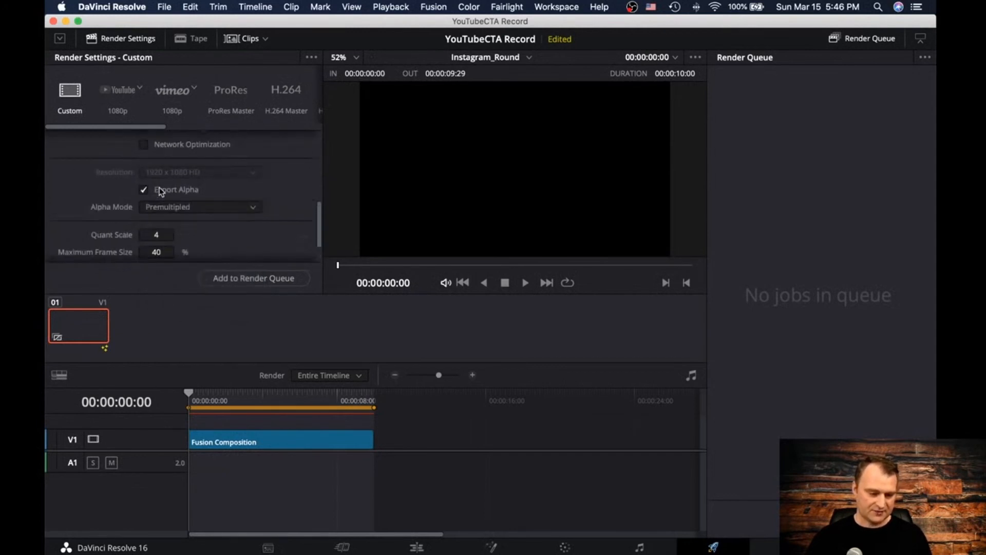
Step: Switch the codec back to H.264 and recheck whether it offers the Export Alpha option
scroll(285, 189, "up", 2)
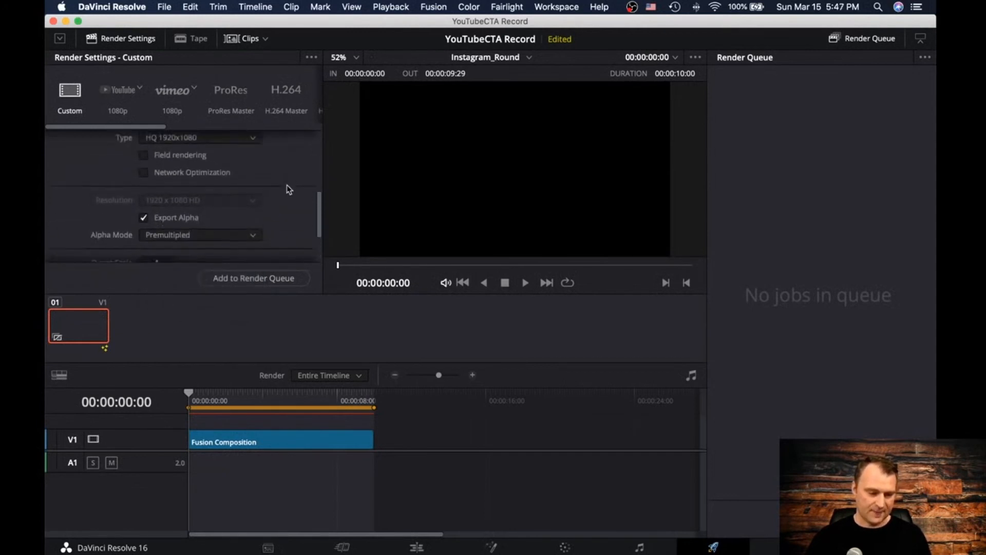
scroll(289, 191, "up", 3)
left_click(253, 193)
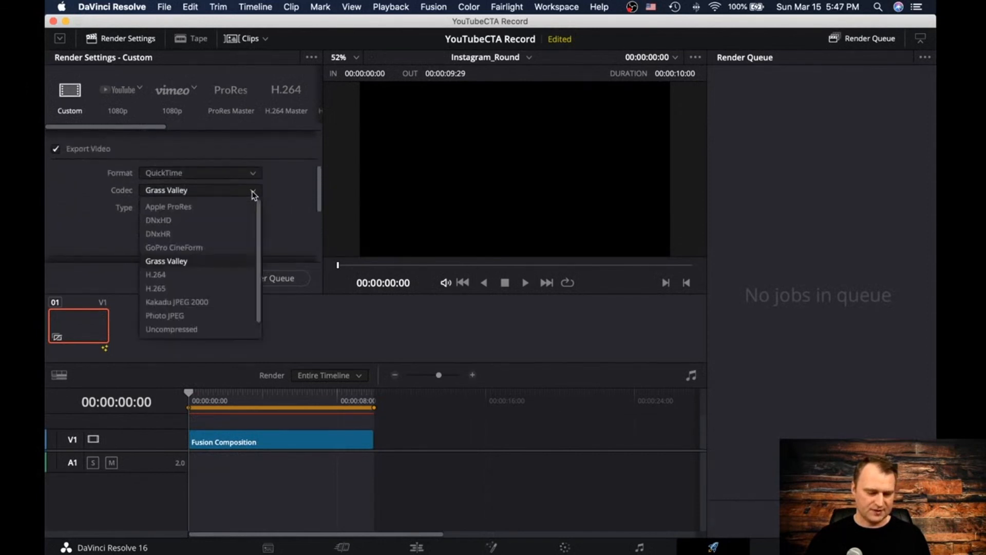
left_click(200, 277)
scroll(229, 218, "down", 5)
scroll(229, 216, "up", 3)
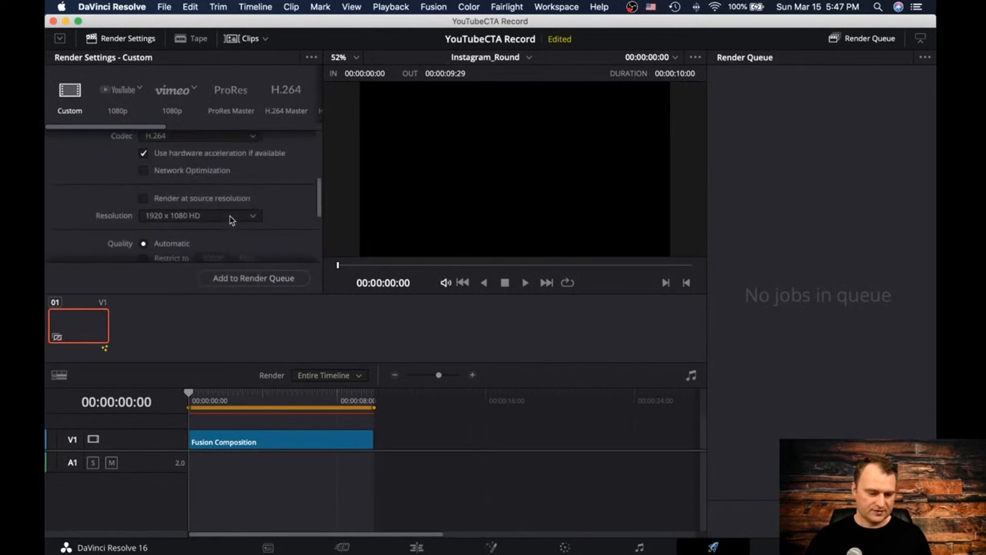
scroll(229, 215, "down", 2)
scroll(230, 215, "up", 5)
Step: Switch the codec to DNxHD and review its settings and available types, leaving 1080p 220/185/175 10-bit selected
left_click(250, 198)
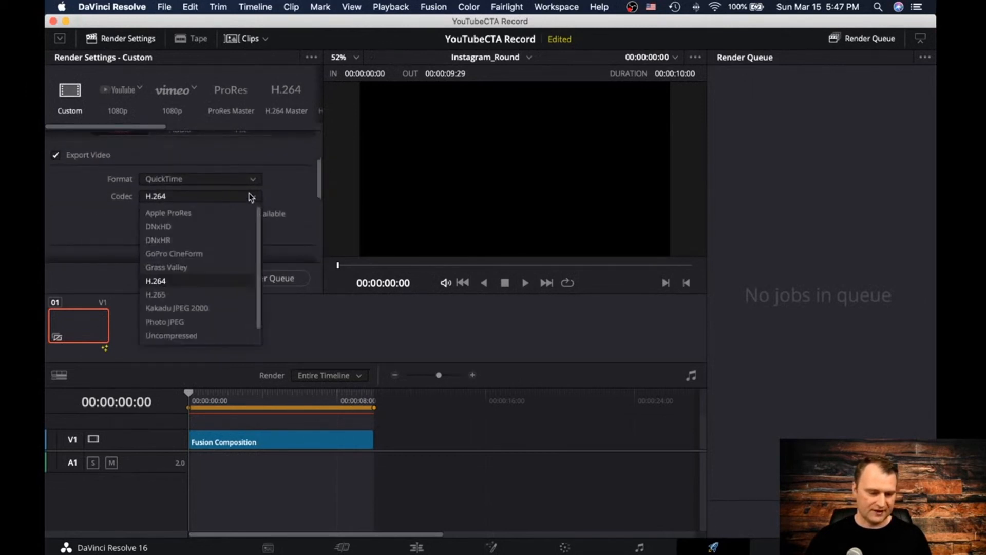
left_click(217, 226)
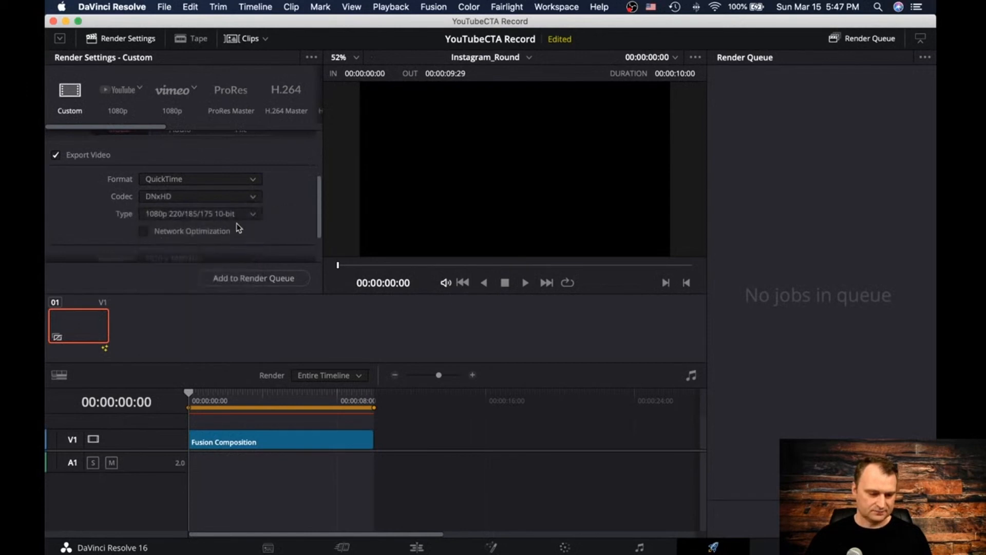
scroll(258, 220, "down", 3)
scroll(259, 216, "up", 2)
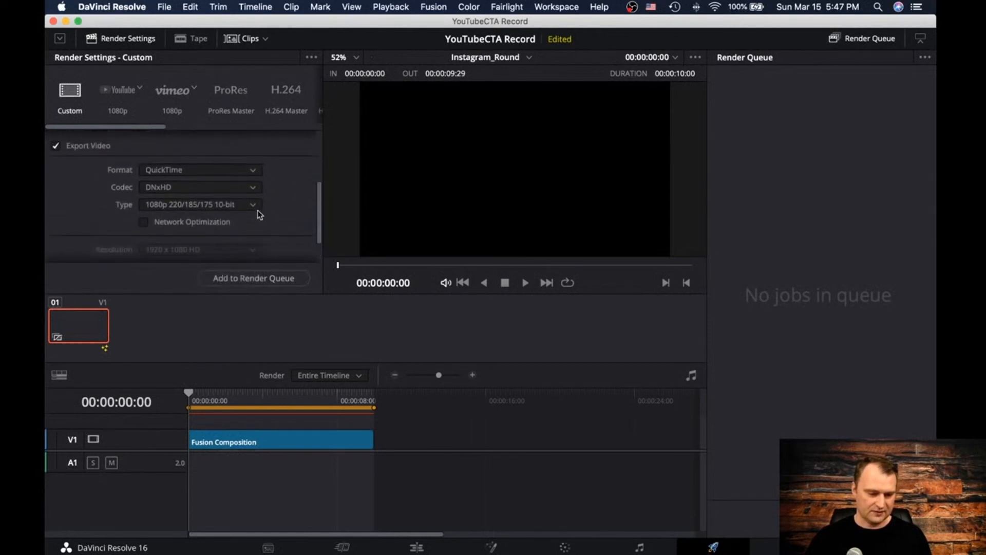
left_click(259, 206)
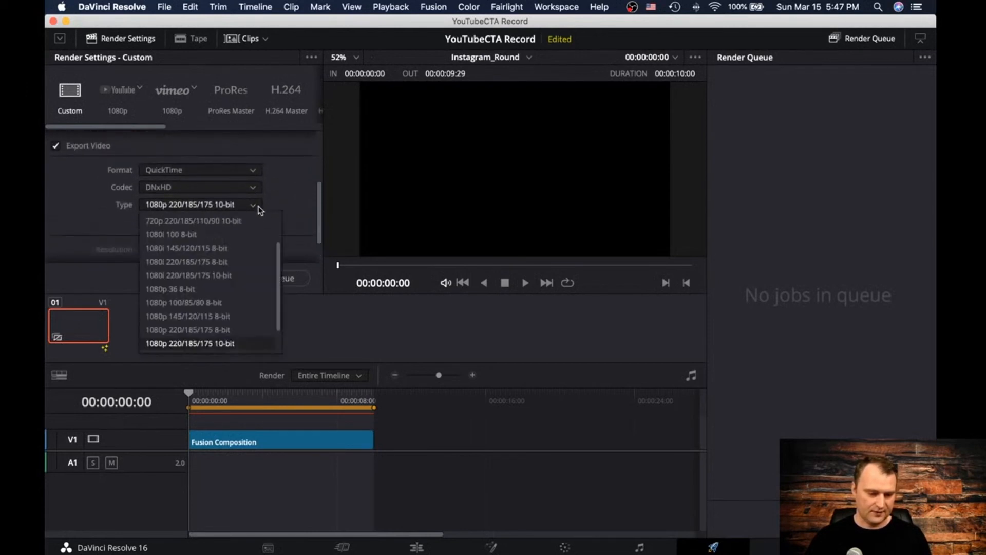
left_click(264, 204)
Step: Try the H.264 and H.265 codecs in turn and look through the H.265 export settings
left_click(251, 190)
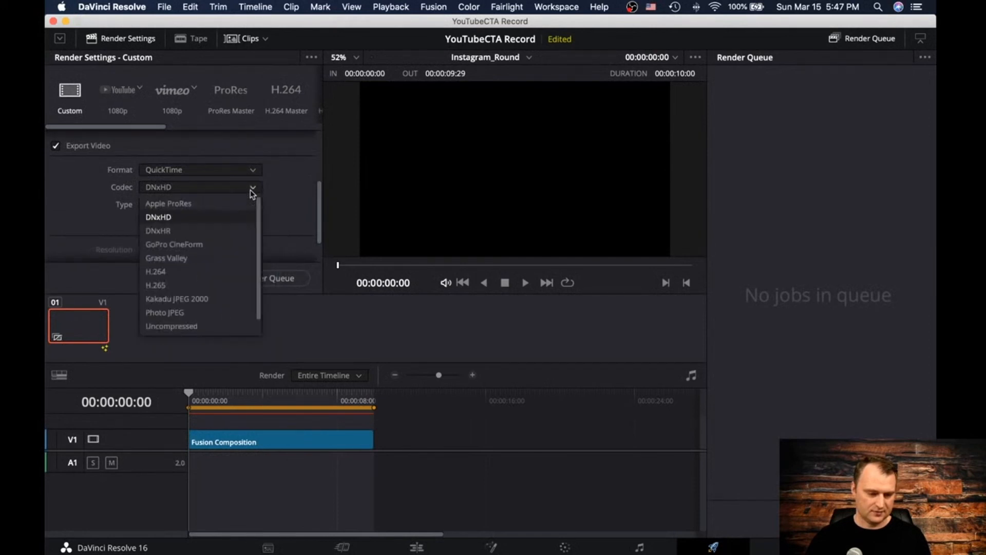
left_click(214, 273)
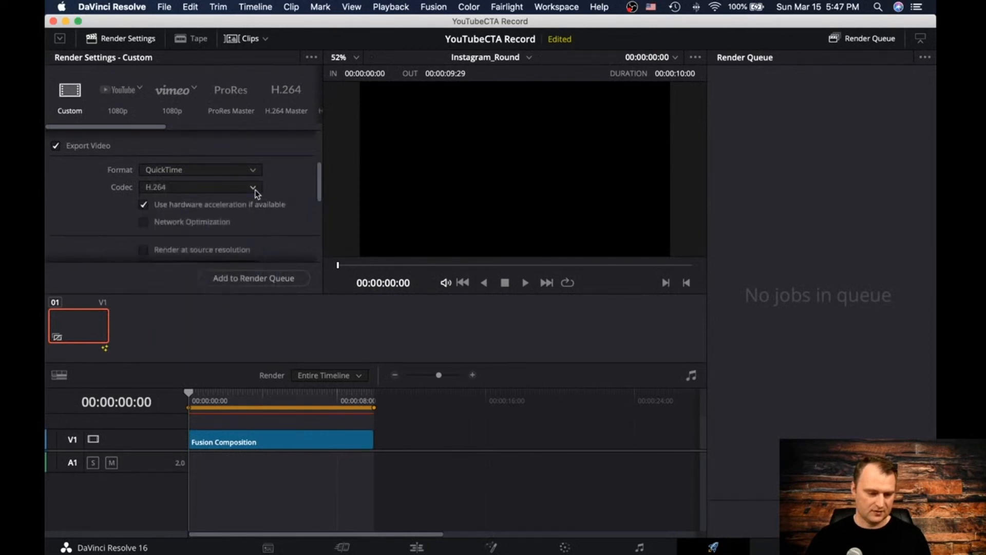
left_click(252, 189)
left_click(219, 285)
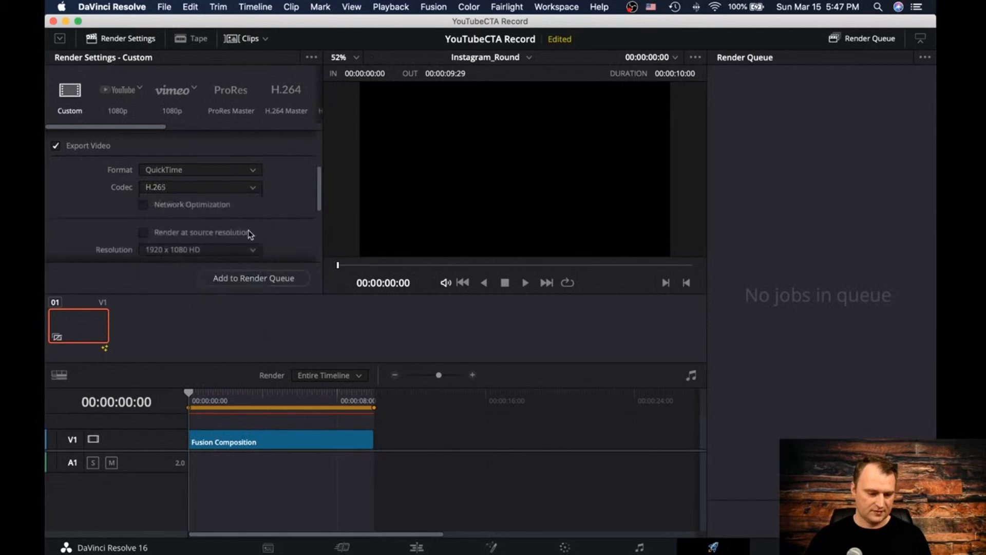
scroll(248, 230, "down", 3)
scroll(248, 229, "up", 8)
scroll(248, 230, "down", 5)
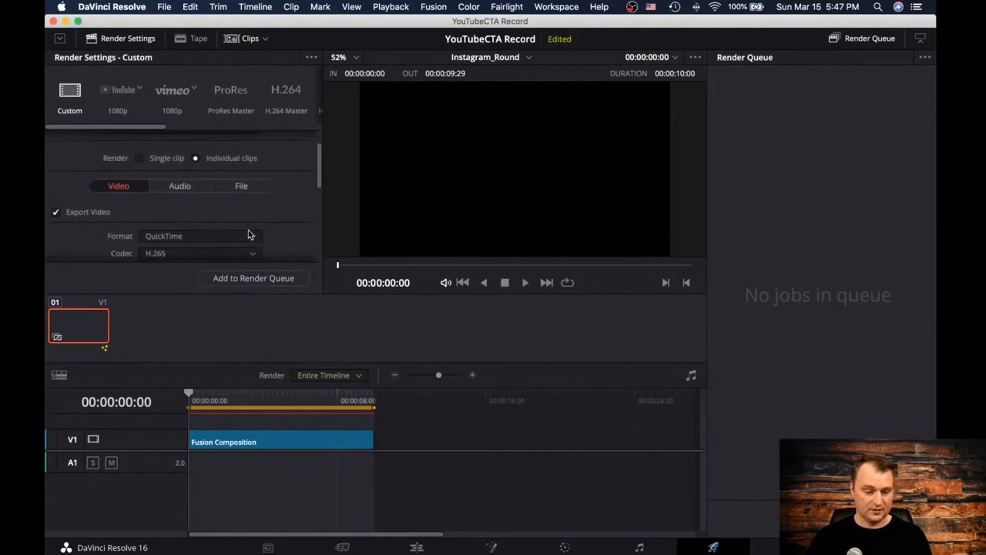
Step: Set the codec to Grass Valley, keep the QuickTime format, and enable Export Alpha
left_click(251, 188)
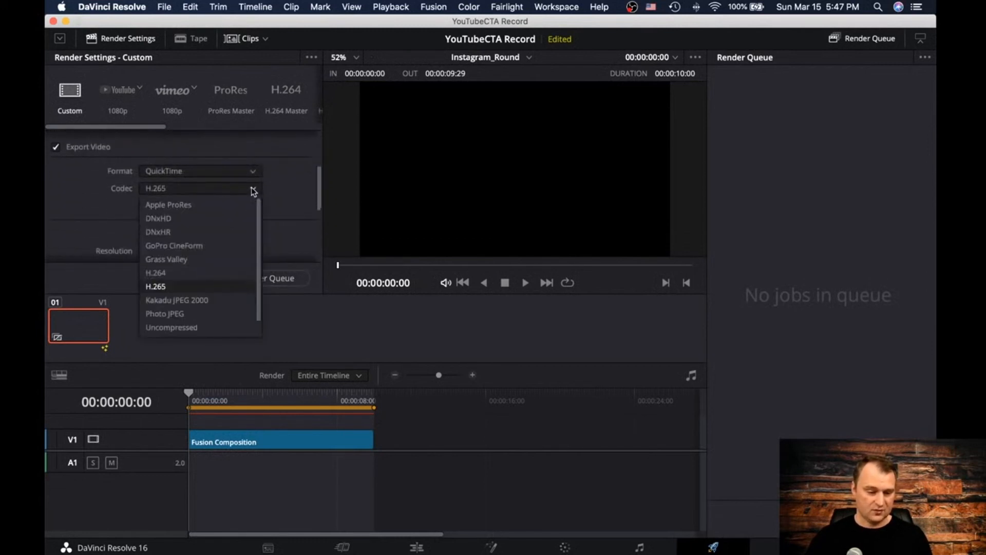
left_click(210, 261)
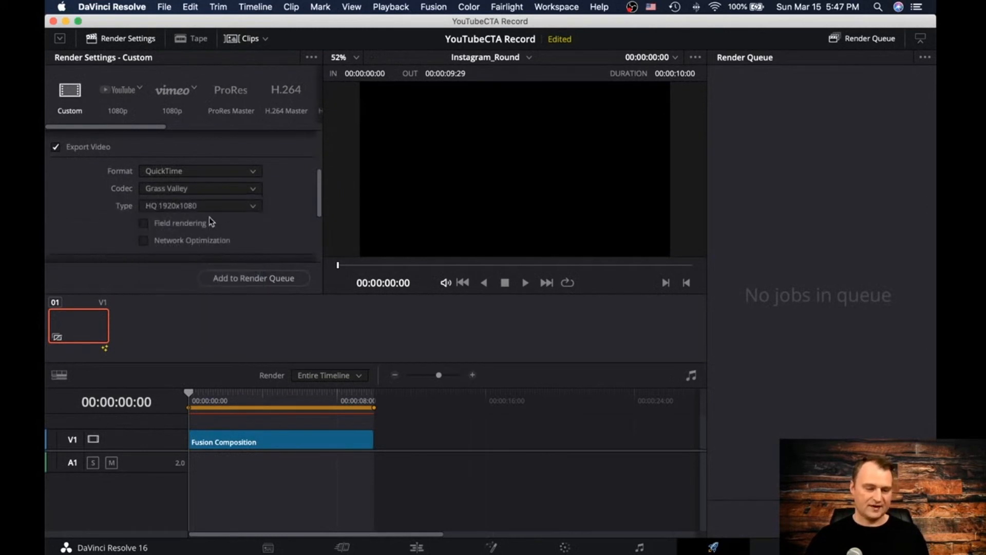
left_click(253, 171)
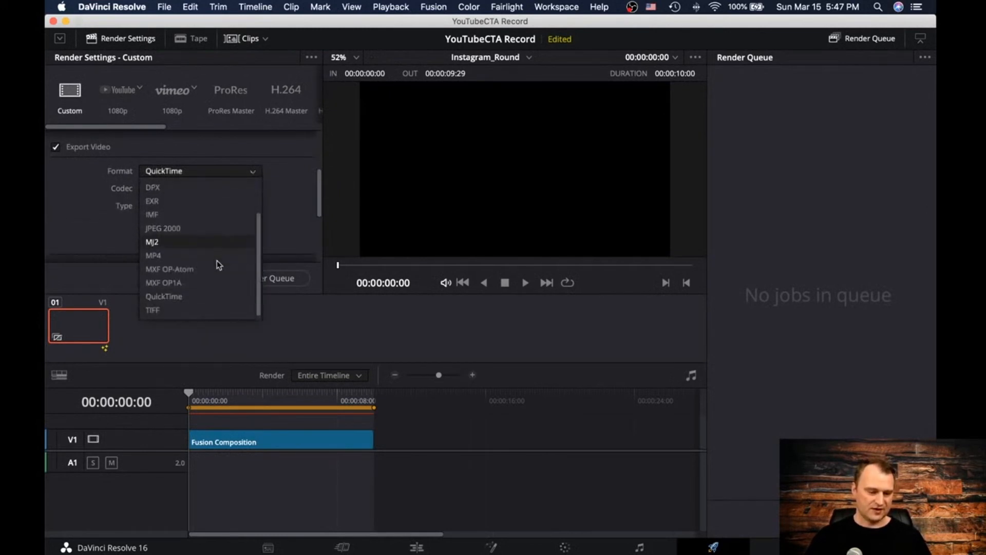
scroll(199, 306, "down", 1)
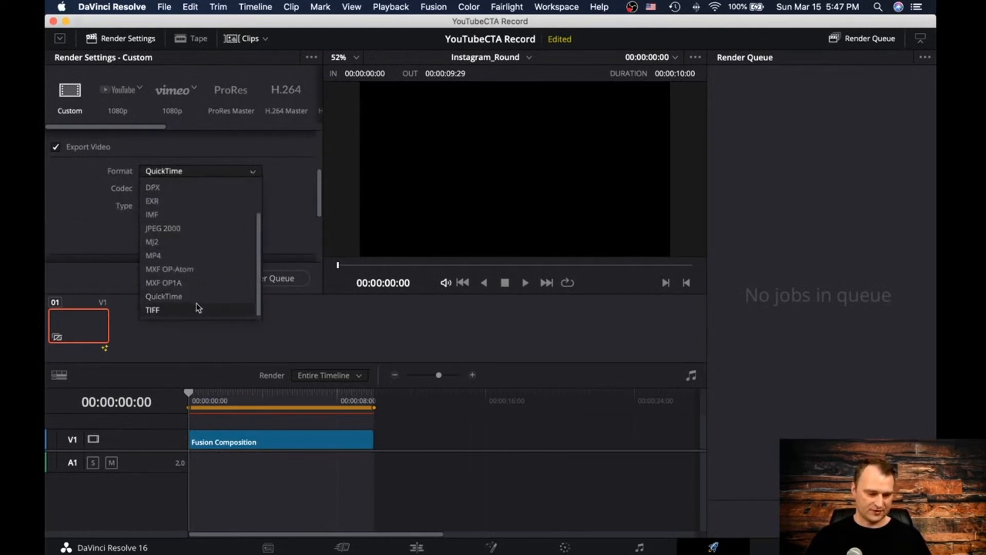
left_click(68, 220)
scroll(106, 229, "down", 2)
scroll(106, 226, "down", 1)
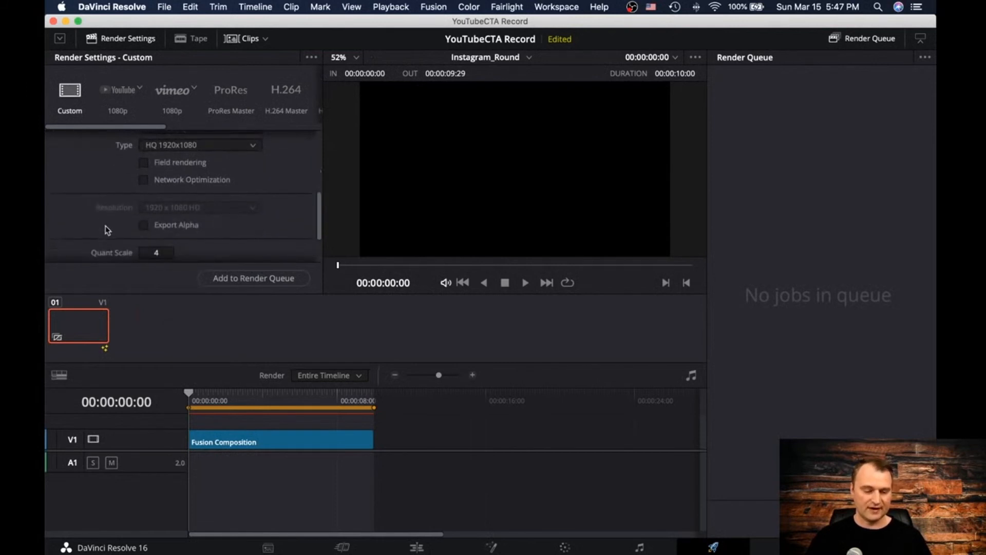
left_click(147, 223)
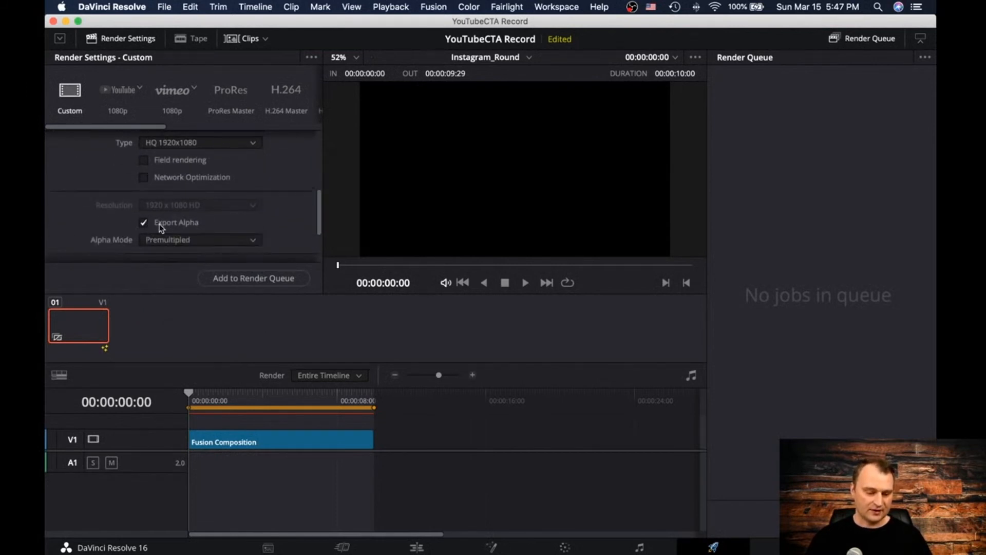
Step: Add the Instagram_Round timeline to the render queue with the Grass Valley alpha settings
scroll(170, 216, "up", 2)
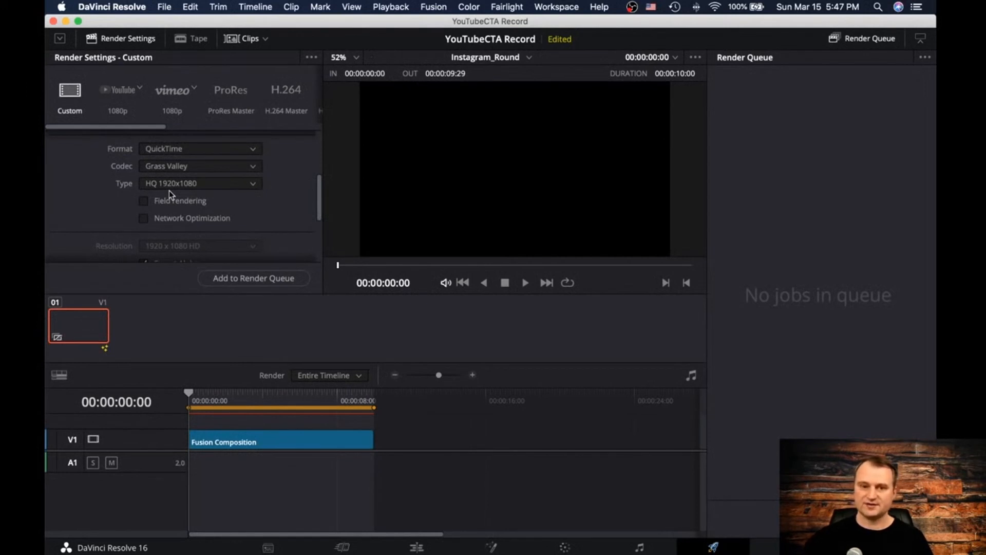
scroll(209, 224, "down", 1)
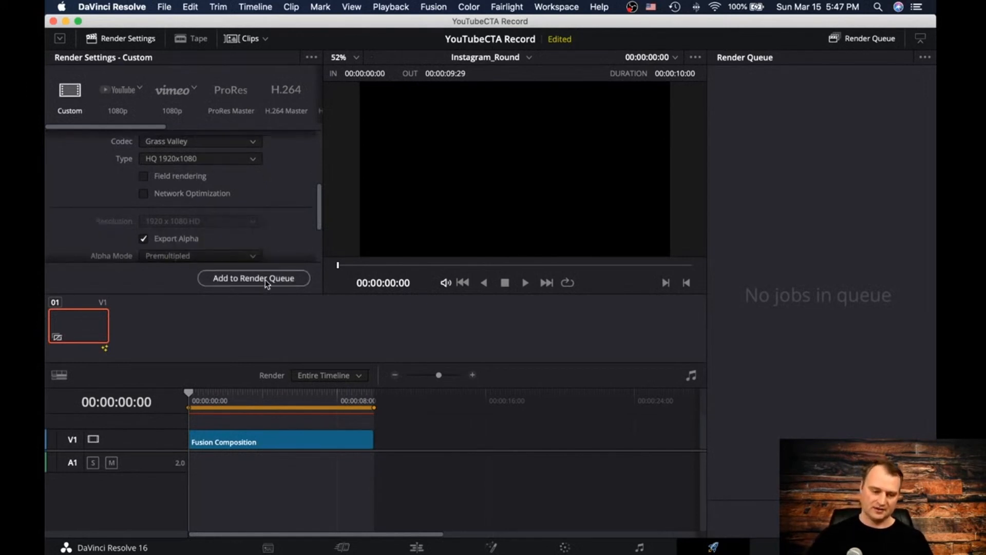
left_click(265, 280)
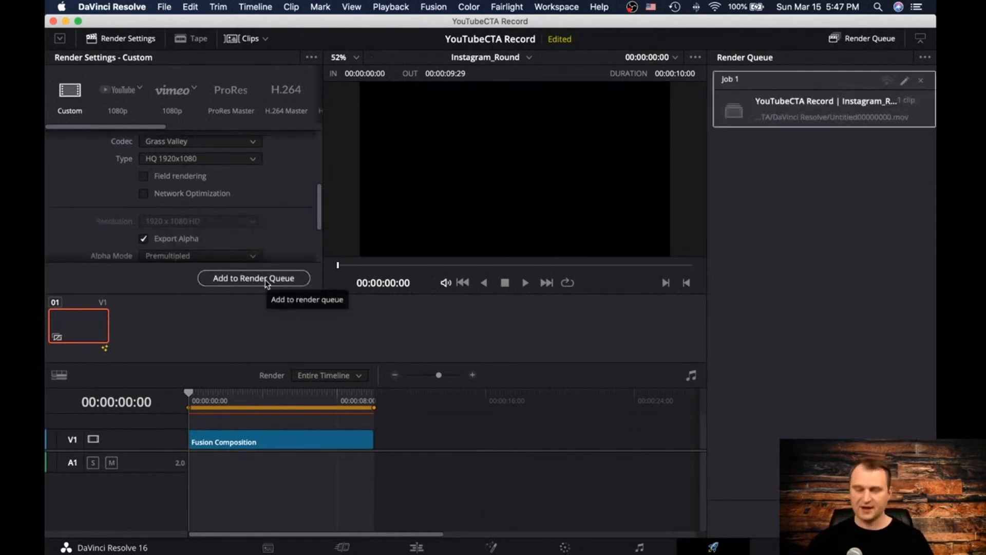